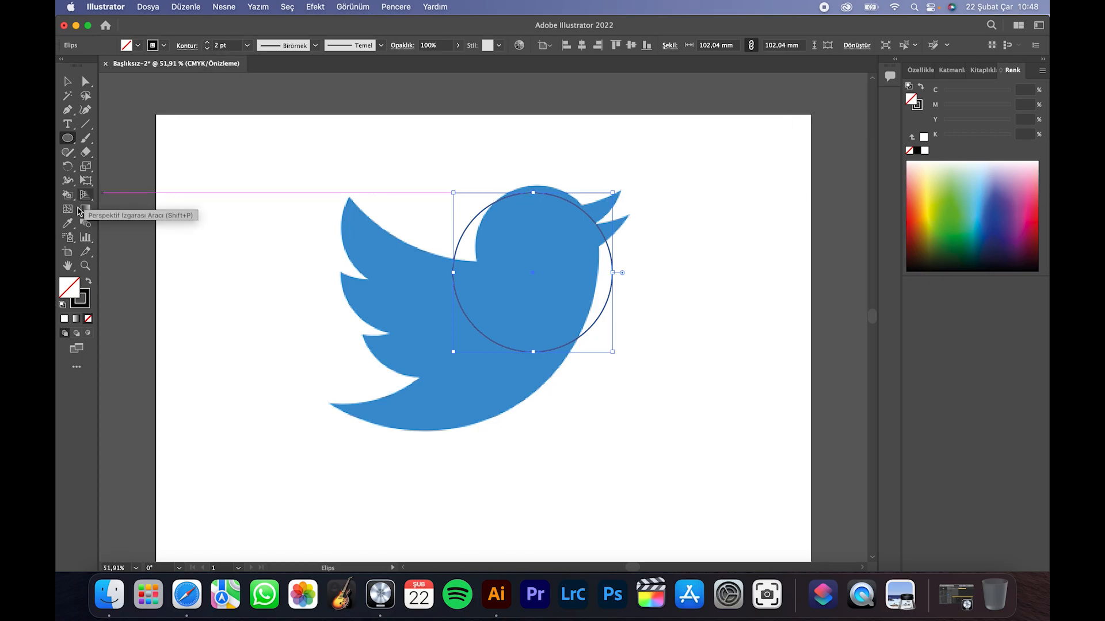
Step: Set the circle's stroke colour to the orange-red FF3600
double_click(85, 297)
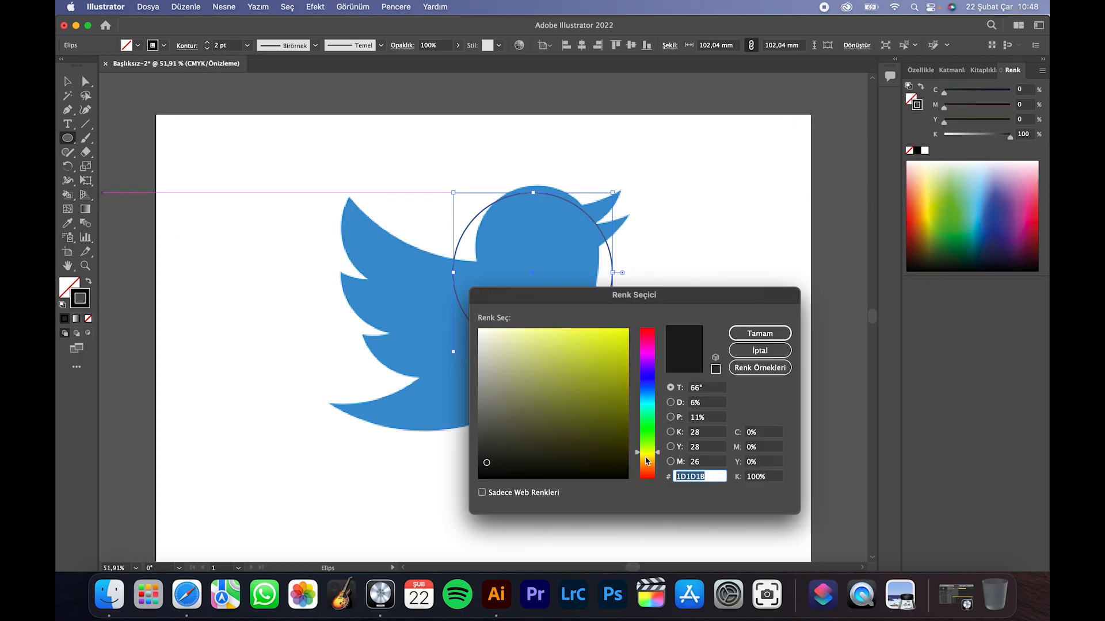
type("E0380B")
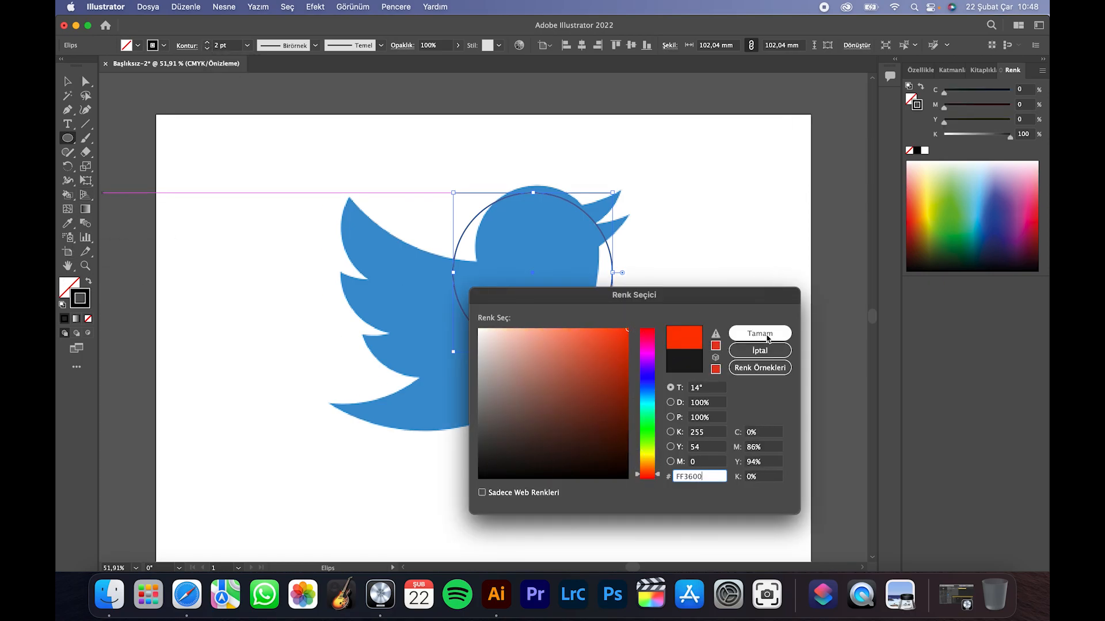
left_click(776, 339)
Step: Fit the circle over the bird's head, resizing it to about 79 by 81 mm
key("super+1")
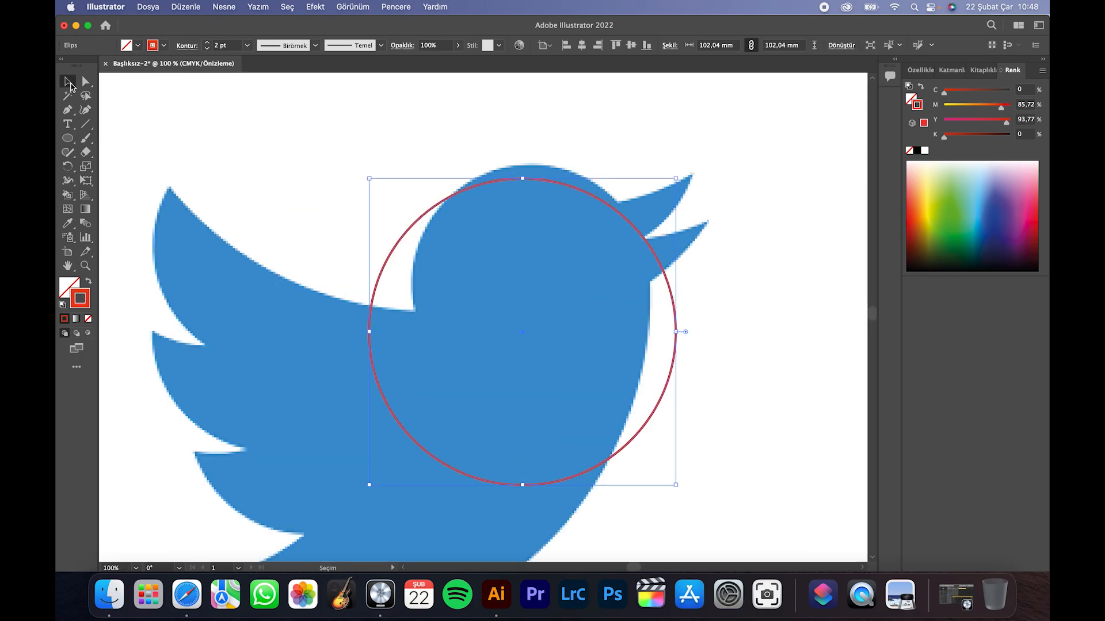
left_click_drag(599, 200, 643, 159)
left_click_drag(565, 133, 545, 188)
left_click_drag(654, 223, 625, 200)
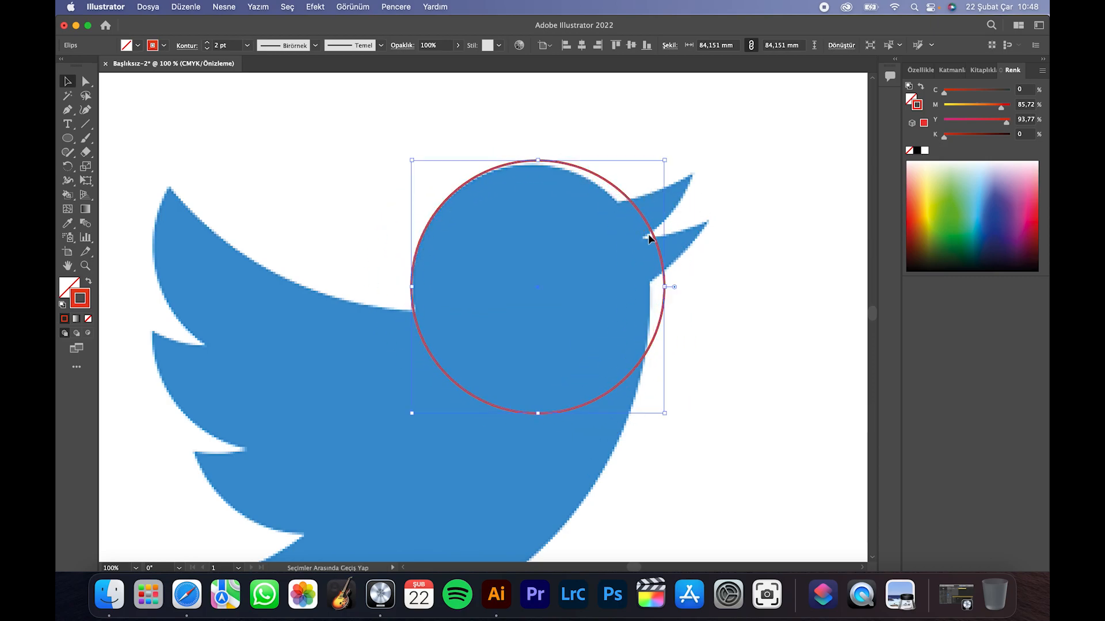
left_click_drag(668, 291, 649, 287)
Step: Check the head circle's edge against the bird and reduce its height to about 78 mm
scroll(405, 309, "left", 10)
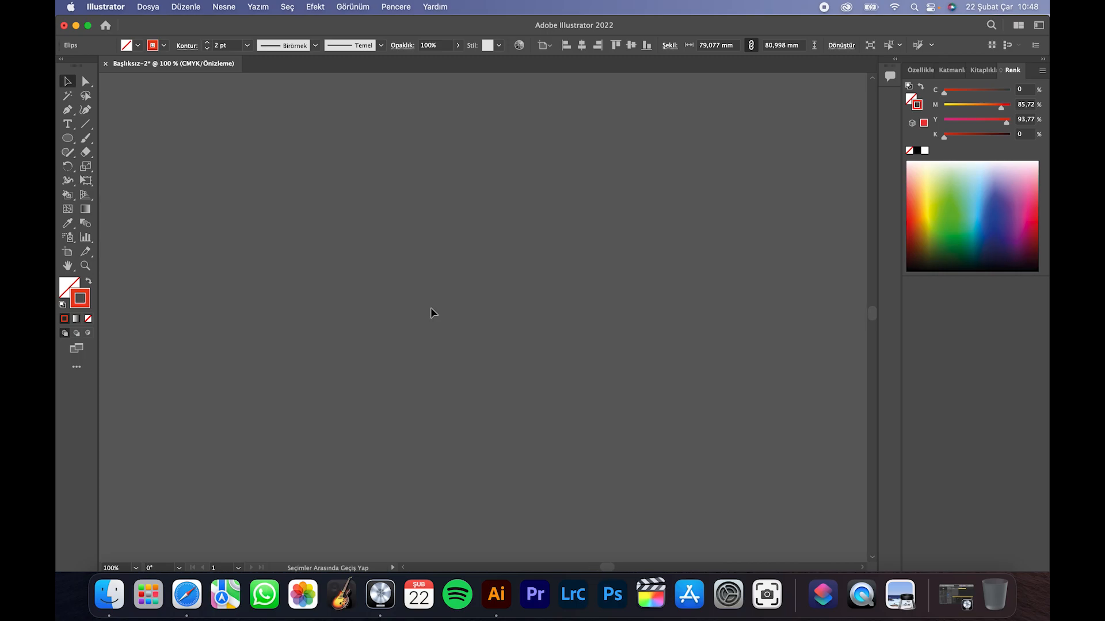
scroll(433, 309, "right", 10)
scroll(402, 292, "up", 3)
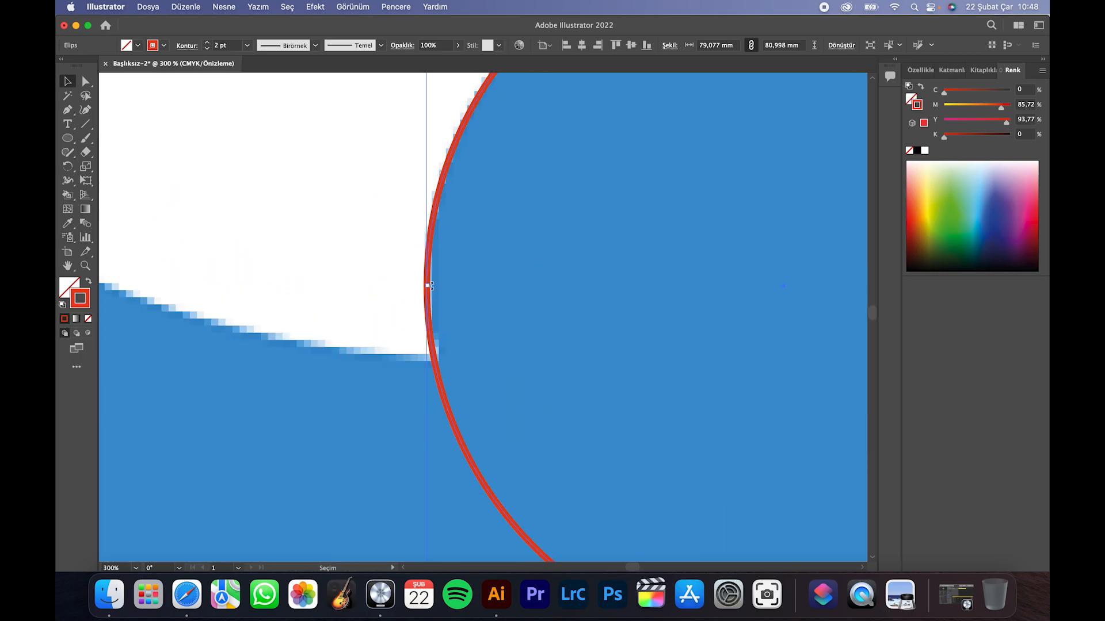
left_click_drag(433, 286, 432, 286)
scroll(435, 286, "down", 3)
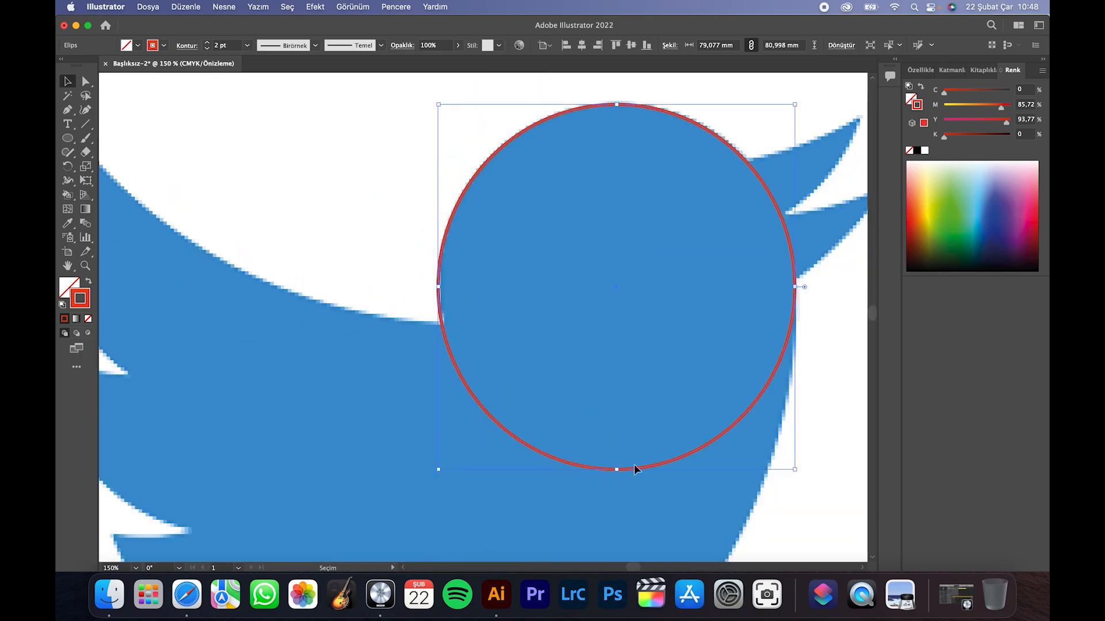
left_click_drag(616, 468, 618, 458)
scroll(618, 458, "down", 1)
left_click_drag(722, 280, 761, 221)
scroll(814, 223, "up", 1)
key("super+z")
Step: Duplicate the head circle onto the beak's uppermost edge and reduce the copy's height to about 71 mm
scroll(798, 229, "up", 1)
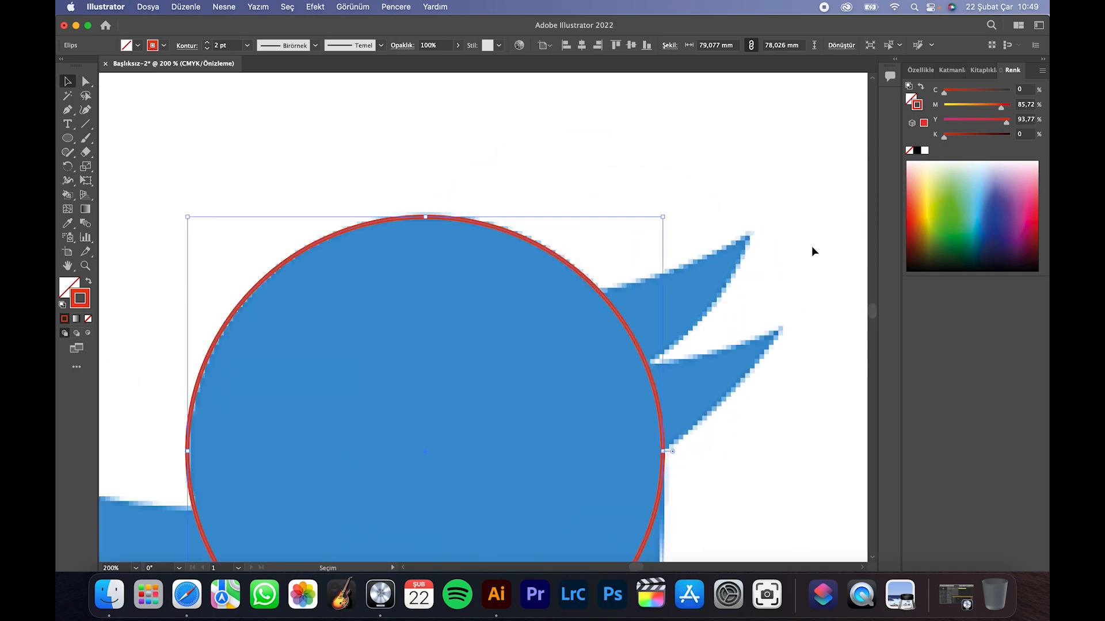
scroll(807, 247, "down", 2)
scroll(748, 256, "right", 3)
scroll(622, 259, "up", 1)
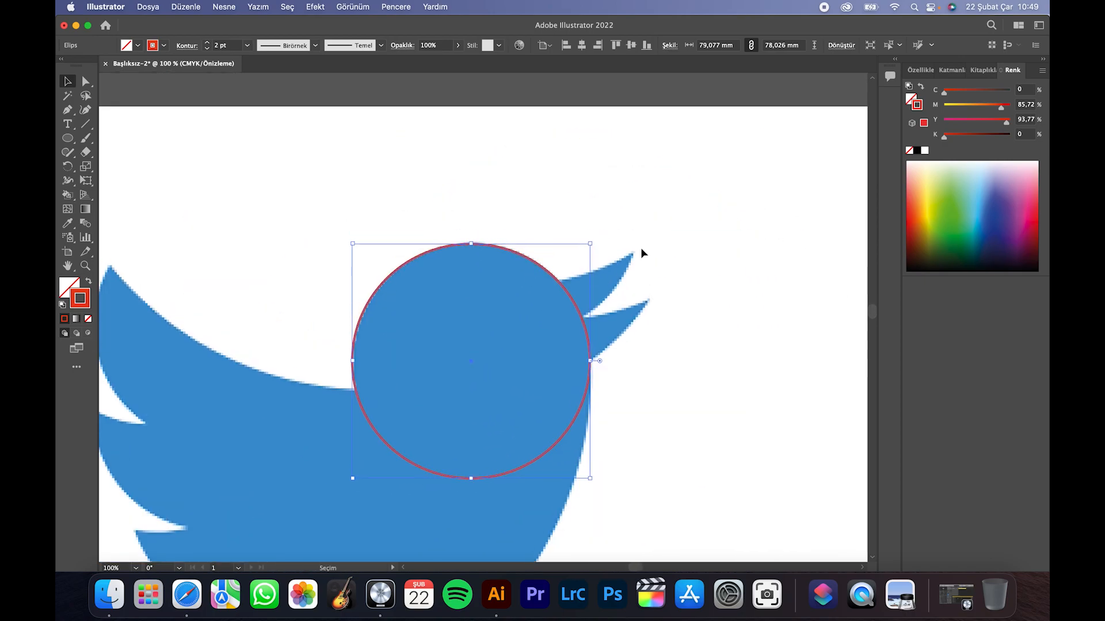
scroll(641, 249, "up", 3)
scroll(540, 392, "down", 2)
left_click_drag(559, 366, 642, 168)
left_click_drag(554, 126, 553, 147)
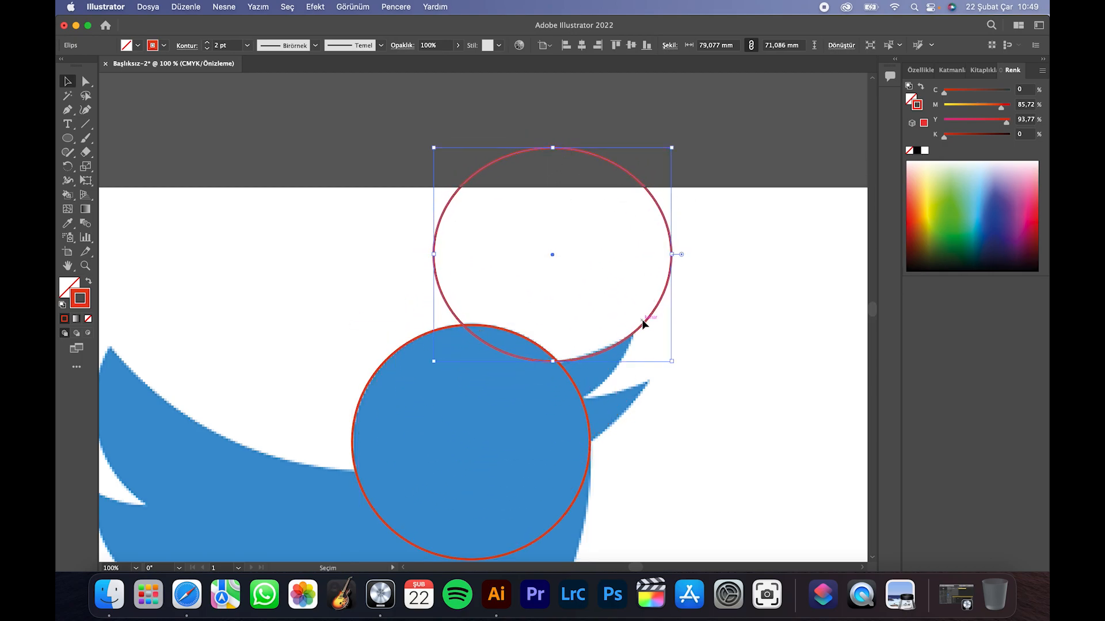
Step: Place copies of the ellipse along the other beak edges, tilting and stretching the lowest one to about 102 mm wide
left_click_drag(646, 320, 628, 419)
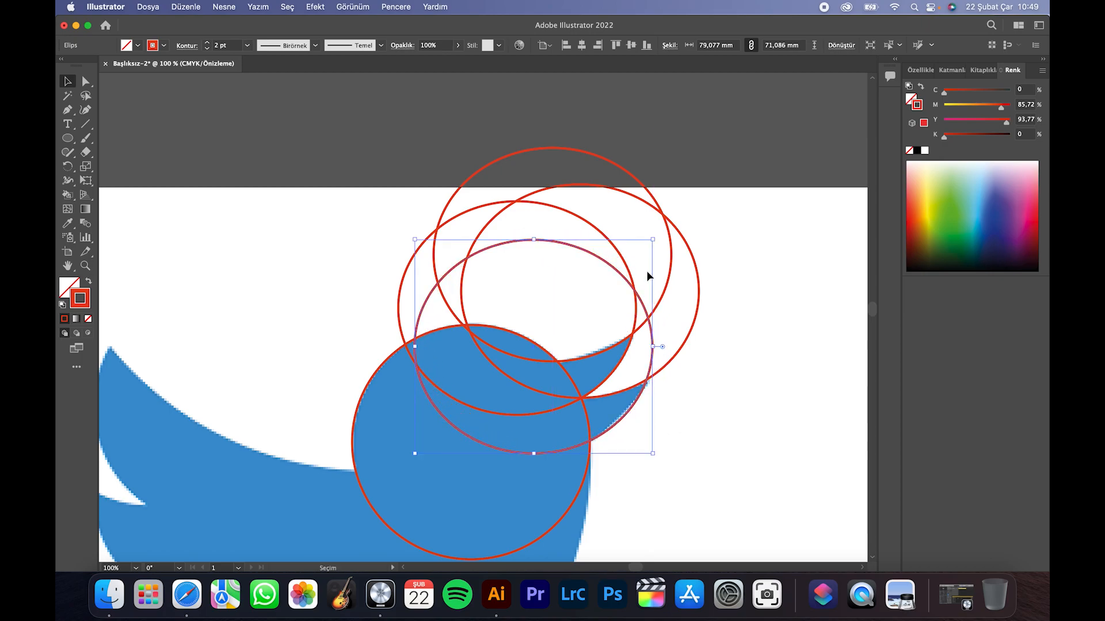
left_click_drag(656, 343, 696, 229)
left_click_drag(686, 374, 661, 367)
Step: Duplicate the head circle over the wing's upper edge, stretching it to about 195 mm wide and tilting it along the wing
scroll(593, 374, "down", 4)
scroll(556, 368, "down", 2)
scroll(460, 374, "up", 1)
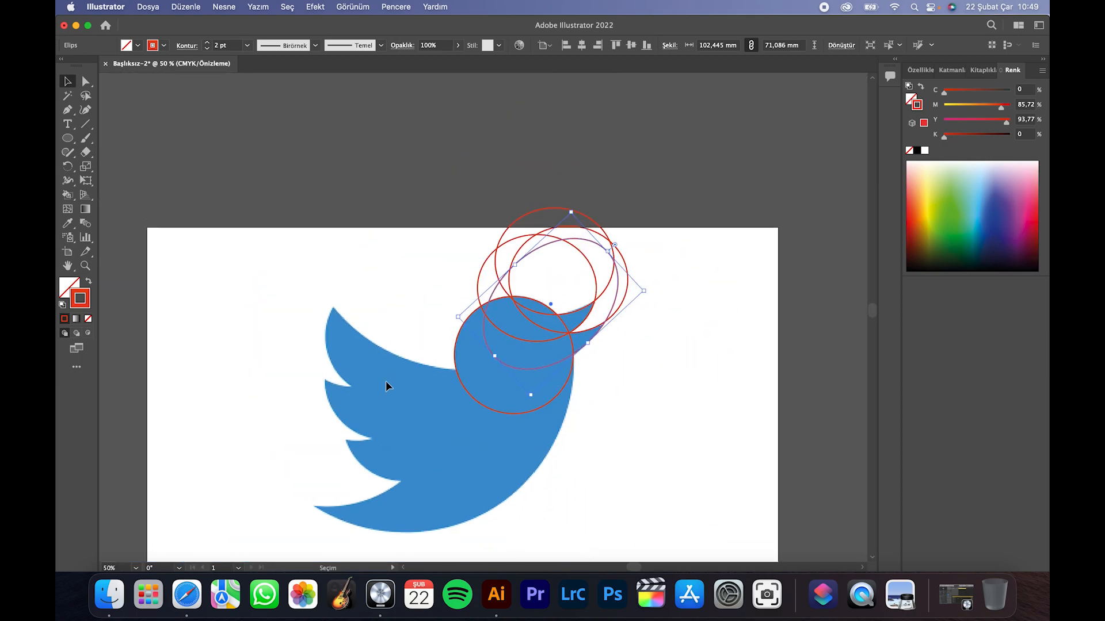
left_click_drag(456, 385, 332, 317)
left_click_drag(453, 289, 621, 337)
left_click_drag(478, 350, 444, 370)
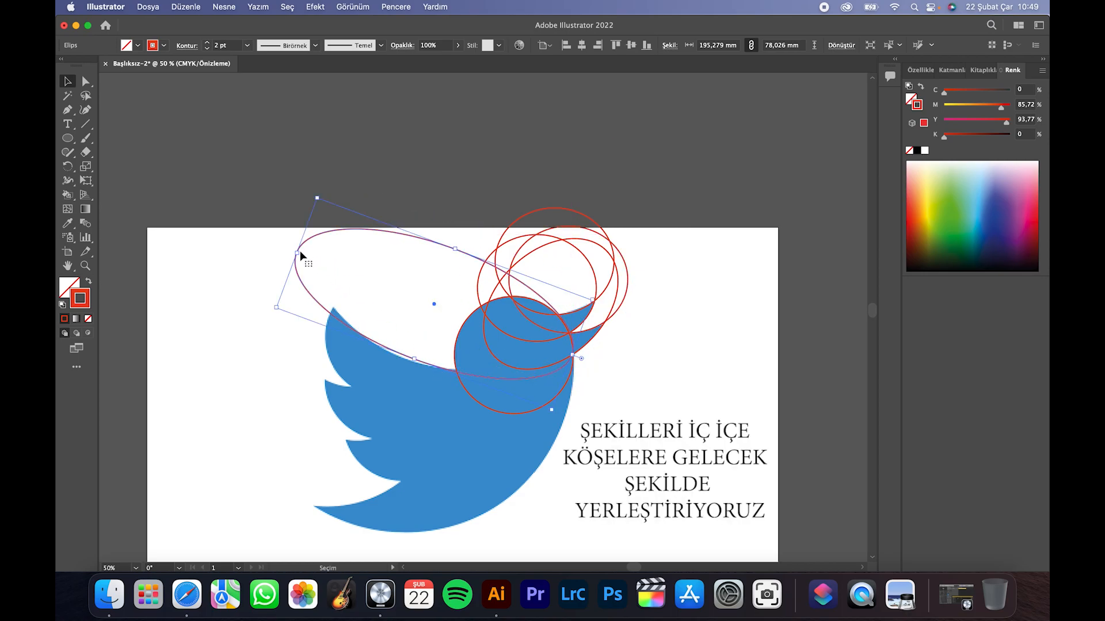
Step: Reshape the upper wing ellipse to about 169 by 118 mm so it follows the curve from wing tip to neck
left_click_drag(298, 252, 334, 266)
left_click_drag(460, 375, 427, 369)
left_click_drag(446, 244, 466, 190)
left_click_drag(477, 369, 478, 371)
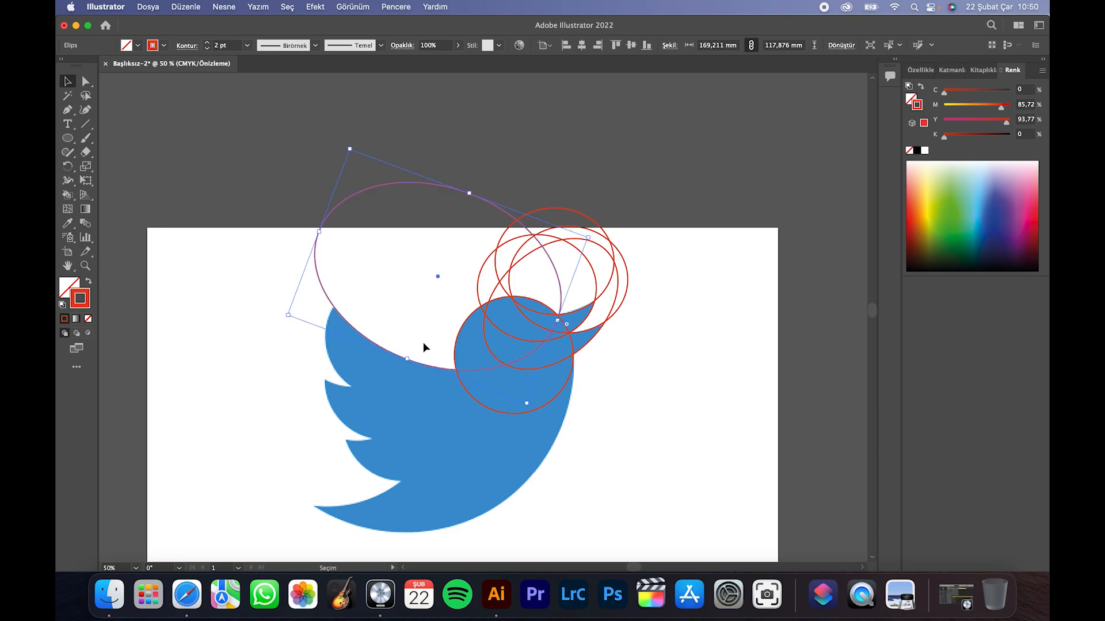
Step: Duplicate the wing ellipse onto the top feather's outer edge and shrink the copy to about 120 by 110 mm
scroll(375, 340, "up", 1)
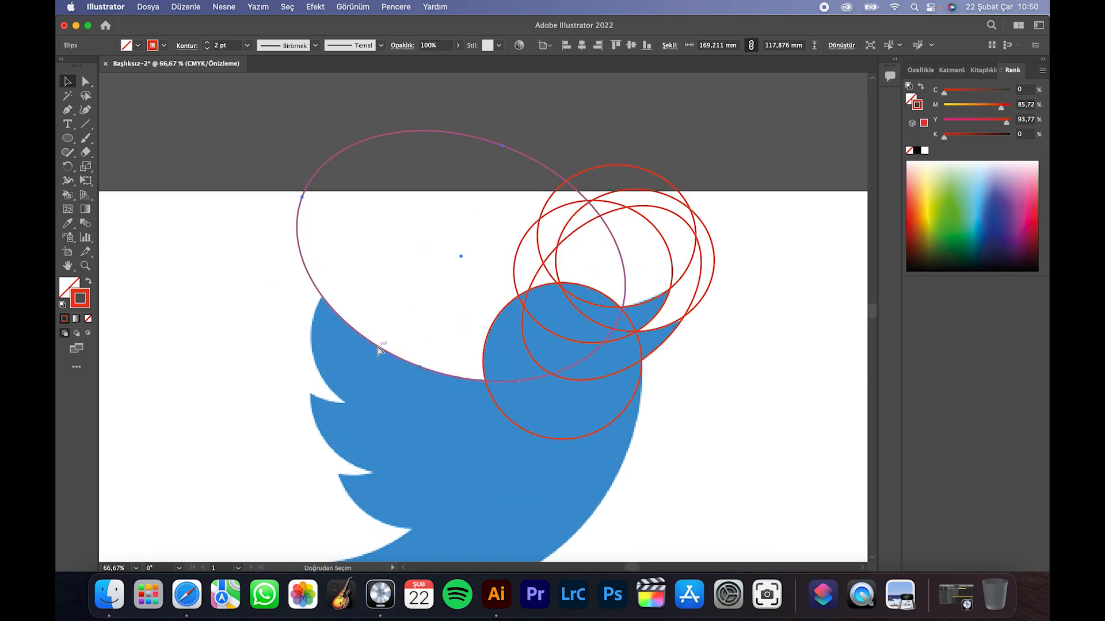
left_click_drag(378, 348, 395, 454)
left_click_drag(320, 313, 354, 257)
left_click_drag(405, 461, 408, 444)
left_click_drag(573, 389, 550, 380)
left_click_drag(320, 291, 324, 312)
left_click_drag(377, 233, 368, 219)
left_click_drag(545, 349, 547, 322)
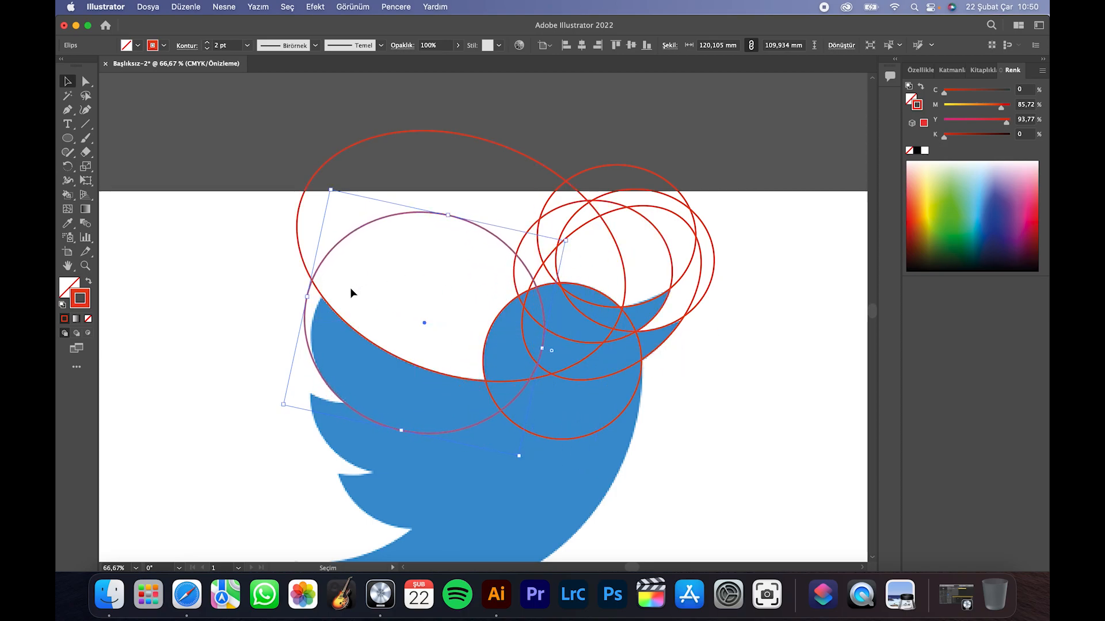
Step: Flatten the top feather ellipse to about 102 mm high, rotate it and nudge it right onto the feather's outline
left_click_drag(309, 297, 309, 297)
left_click_drag(447, 216, 397, 184)
key("Right")
key("Right")
key("Right")
key("Right")
key("Right")
key("Right")
key("Right")
key("Right")
key("Right")
key("Right")
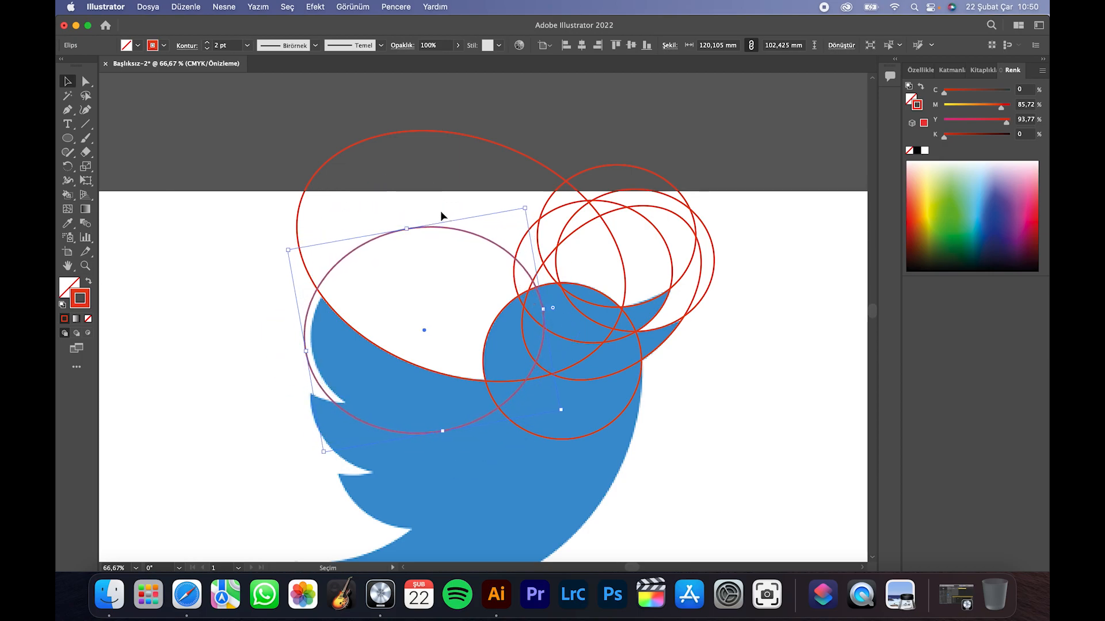
key("Right")
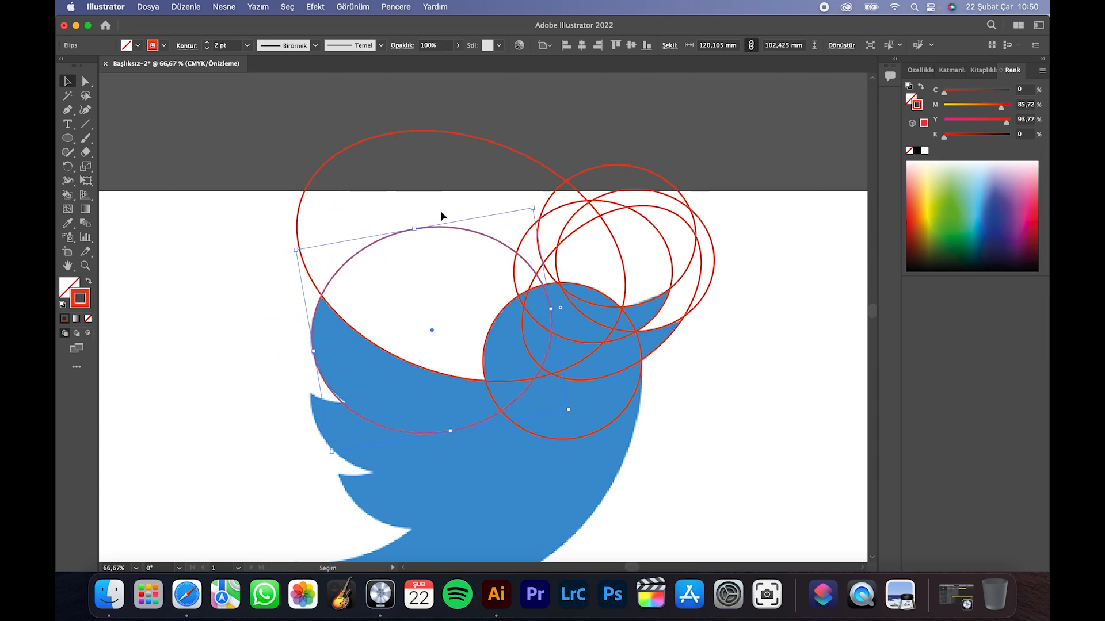
left_click_drag(555, 307, 551, 294)
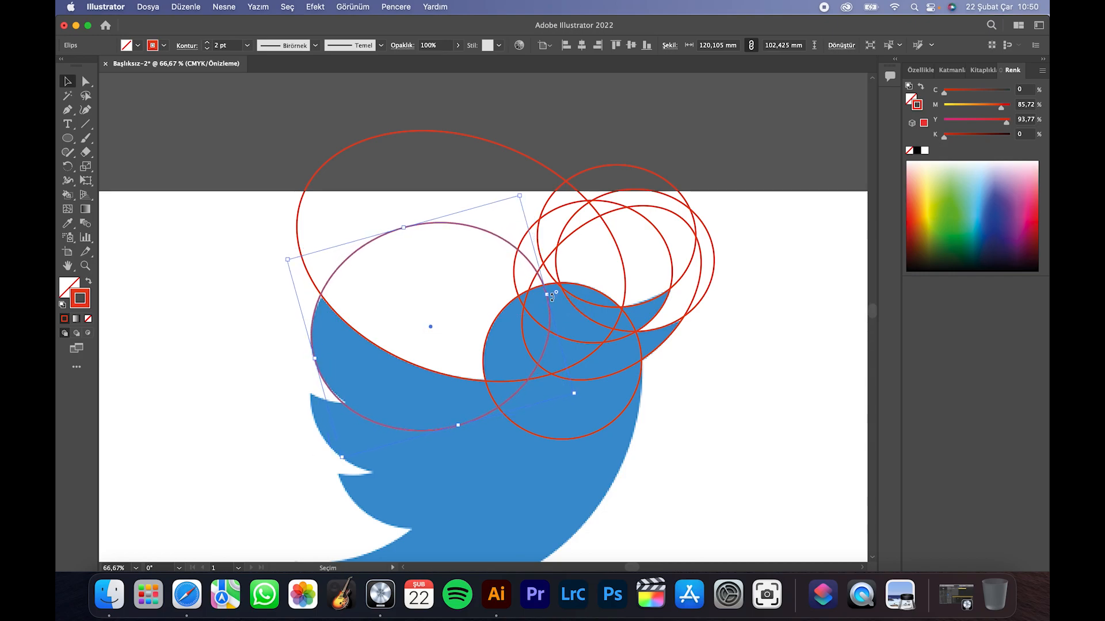
key("Right")
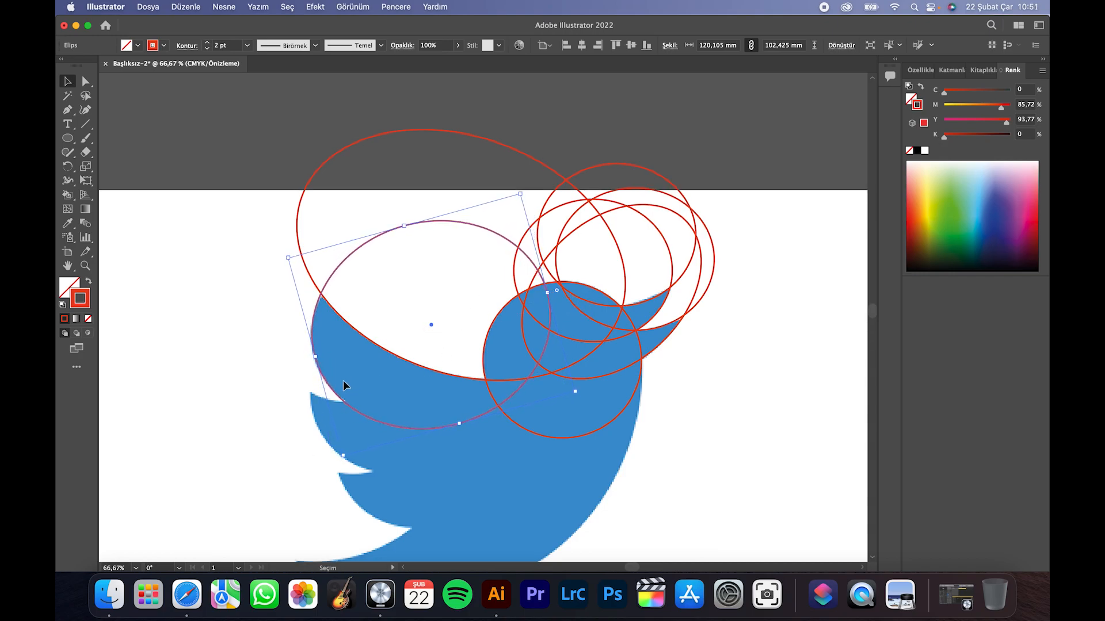
Step: Place two copies of the feather ellipse, one on the top feather's lower edge and one on the second feather, nudging the latter left
scroll(345, 301, "down", 5)
left_click_drag(353, 281, 411, 357)
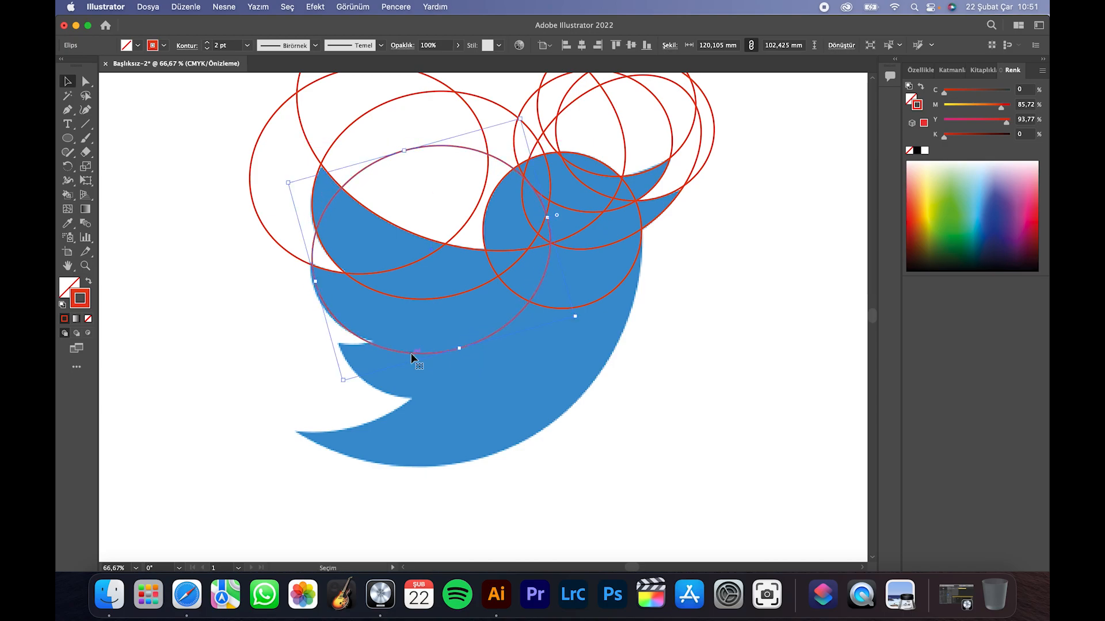
key("Left")
key("Left")
key("Left")
key("Left")
key("Left")
key("Left")
Step: Enlarge the second feather's ellipse to about 132 by 113 mm and nudge it towards the feather's outer edge
left_click_drag(456, 355, 448, 385)
mouse_move(553, 231)
left_mouse_down()
mouse_move(535, 230)
mouse_move(573, 228)
left_mouse_up()
left_click_drag(425, 147, 422, 126)
key("Left")
key("Left")
key("Left")
key("Left")
key("Down")
key("Down")
key("Down")
key("Down")
key("Down")
key("Right")
key("Right")
key("Right")
key("Right")
key("Down")
key("Right")
key("Right")
key("Down")
key("Down")
key("Down")
key("Right")
key("Down")
key("Down")
key("Down")
key("Down")
key("Down")
key("Down")
key("Down")
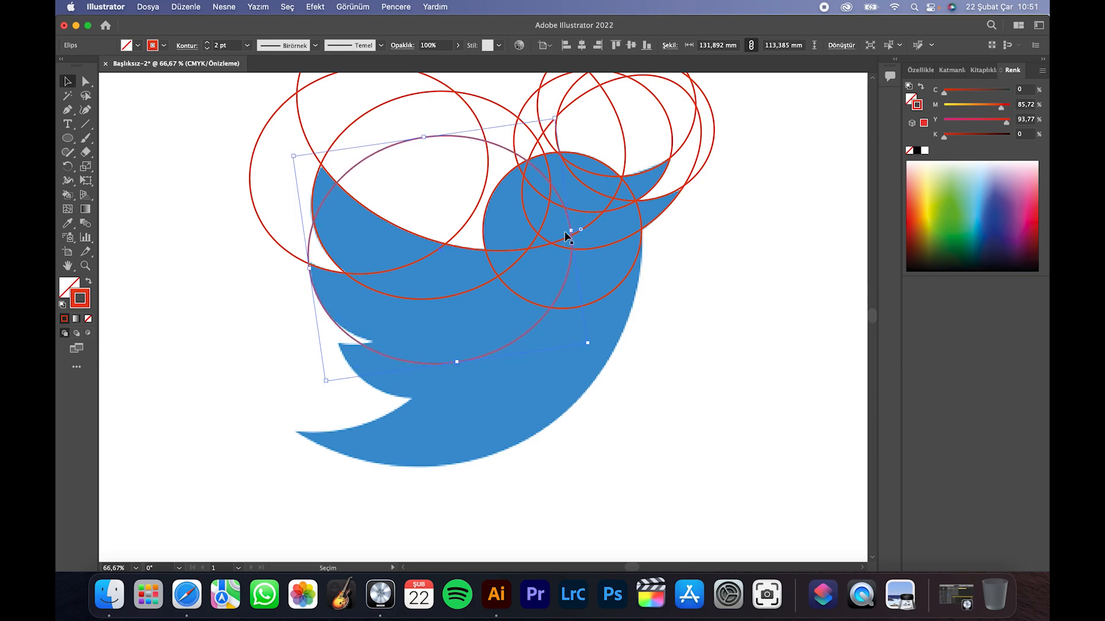
Step: Shrink the second feather's ellipse to about 98 by 103 mm
left_click_drag(574, 229, 535, 229)
left_click_drag(444, 364, 442, 353)
left_click_drag(535, 229, 503, 234)
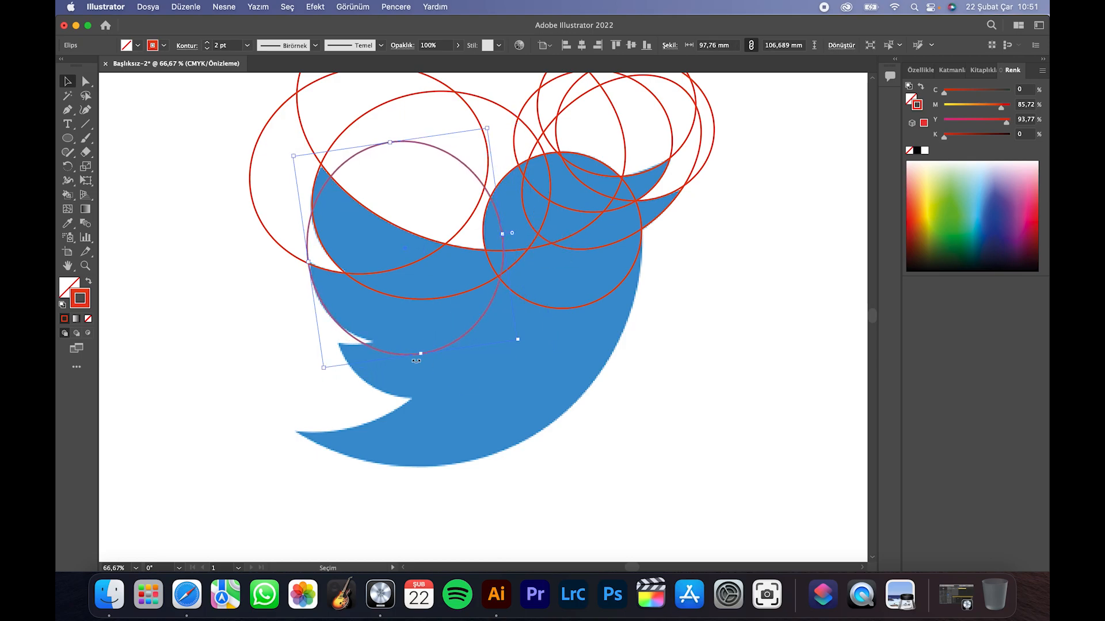
left_click_drag(422, 356, 420, 347)
Step: Rotate the second feather's ellipse about 38°, resize it to about 96 by 92 mm and nudge it left onto the outline
left_click_drag(309, 260, 309, 260)
left_click_drag(517, 335, 516, 261)
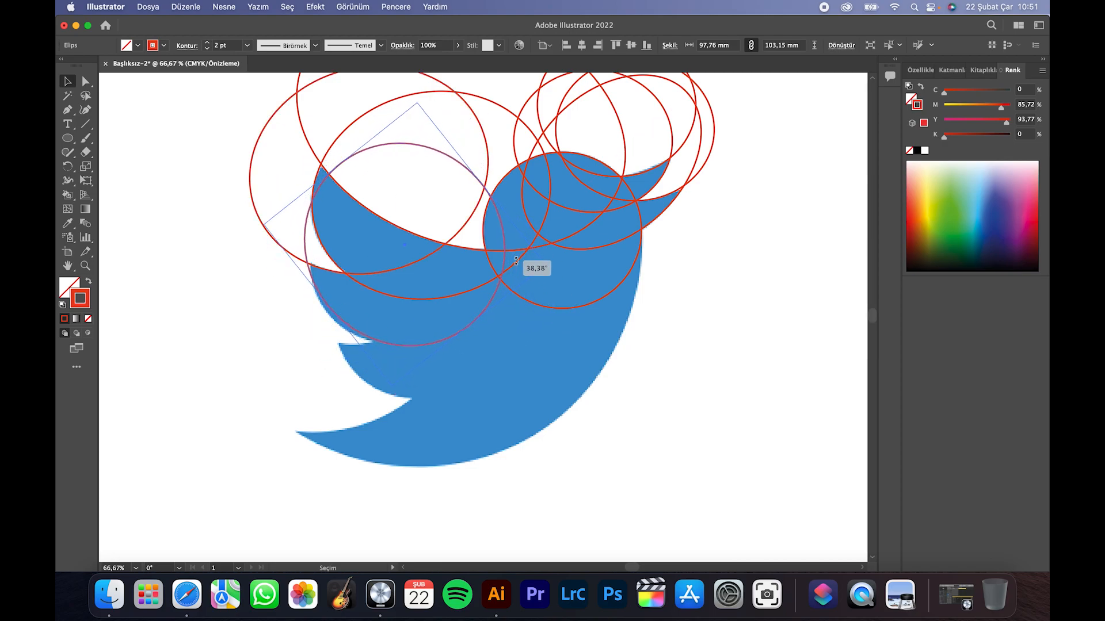
mouse_move(465, 327)
left_mouse_down()
mouse_move(456, 336)
mouse_move(472, 339)
mouse_move(466, 323)
left_mouse_up()
left_click_drag(269, 236, 274, 239)
key("Left")
key("Left")
key("Left")
key("Left")
key("Left")
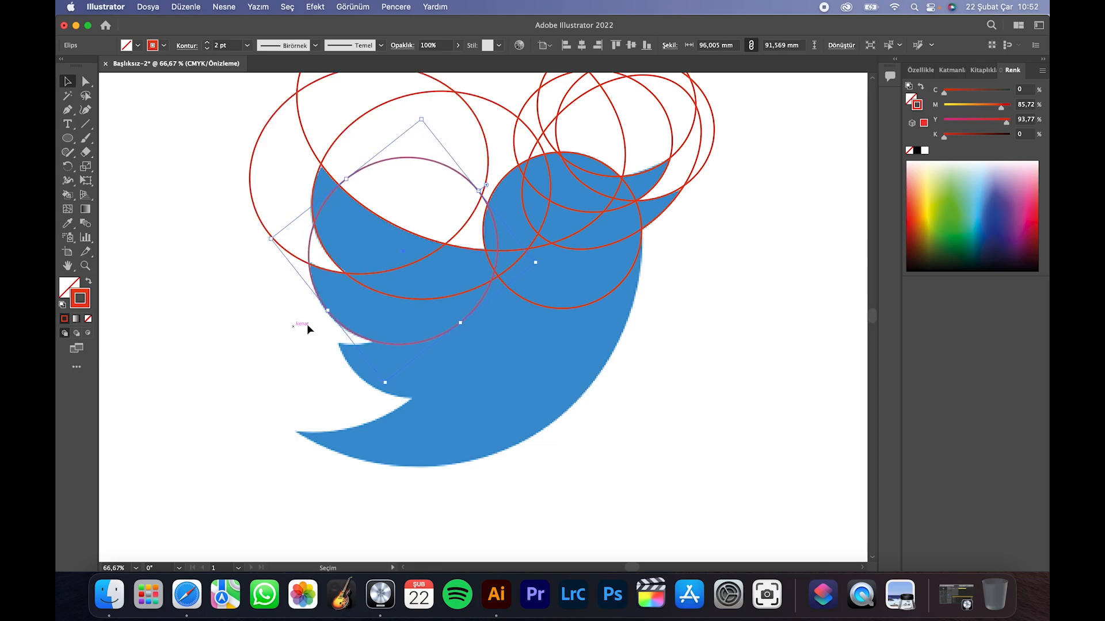
Step: Place ellipse copies along the third feather's edges and the tail's upper edge, shaping the tail copy to about 114 by 85 mm, tilted 22°
left_click_drag(415, 346, 343, 432)
left_click_drag(400, 285, 452, 304)
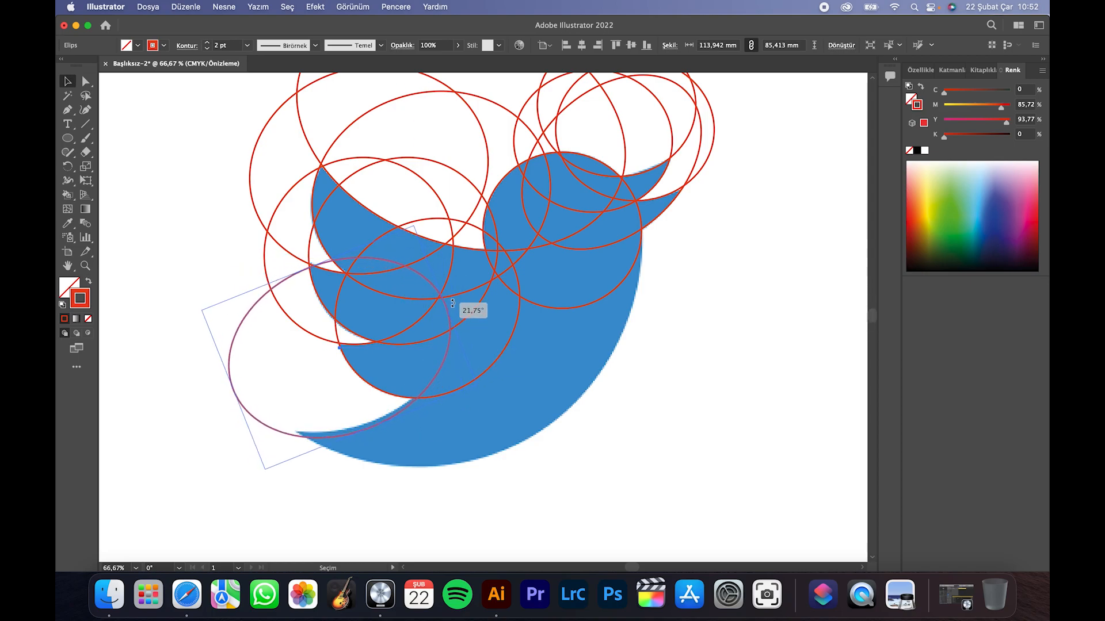
key("Up")
key("Up")
key("Up")
key("Up")
key("Up")
key("Up")
key("Up")
key("Up")
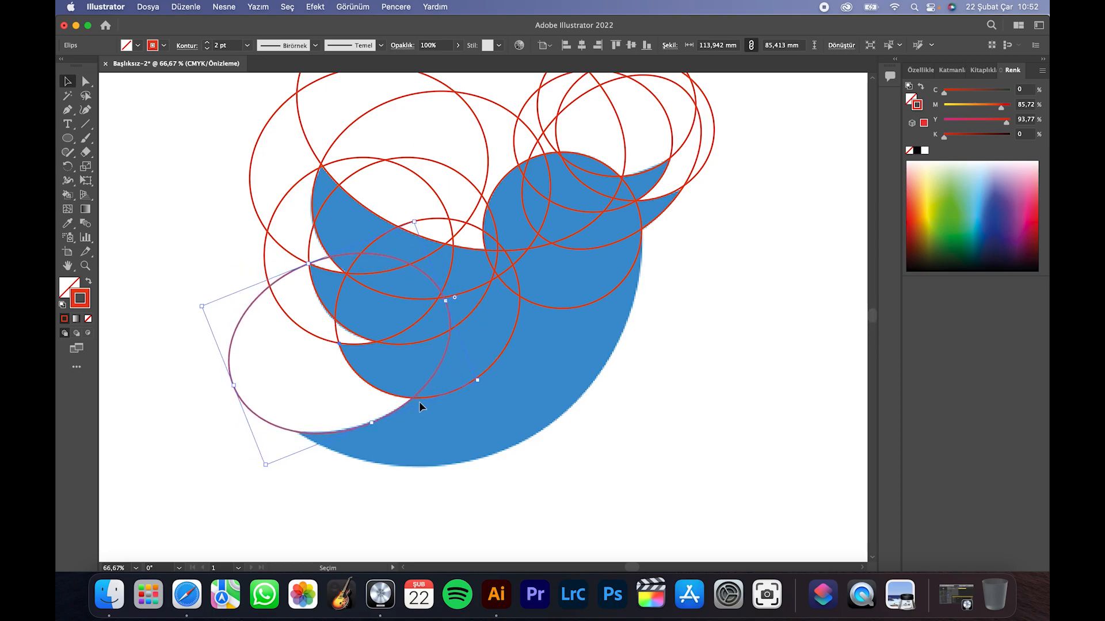
Step: Duplicate the tail ellipse over the body, enlarging it to about 211 by 170 mm and tilting it towards the head
scroll(420, 402, "down", 2)
left_click_drag(430, 364, 580, 380)
left_click_drag(461, 264, 357, 124)
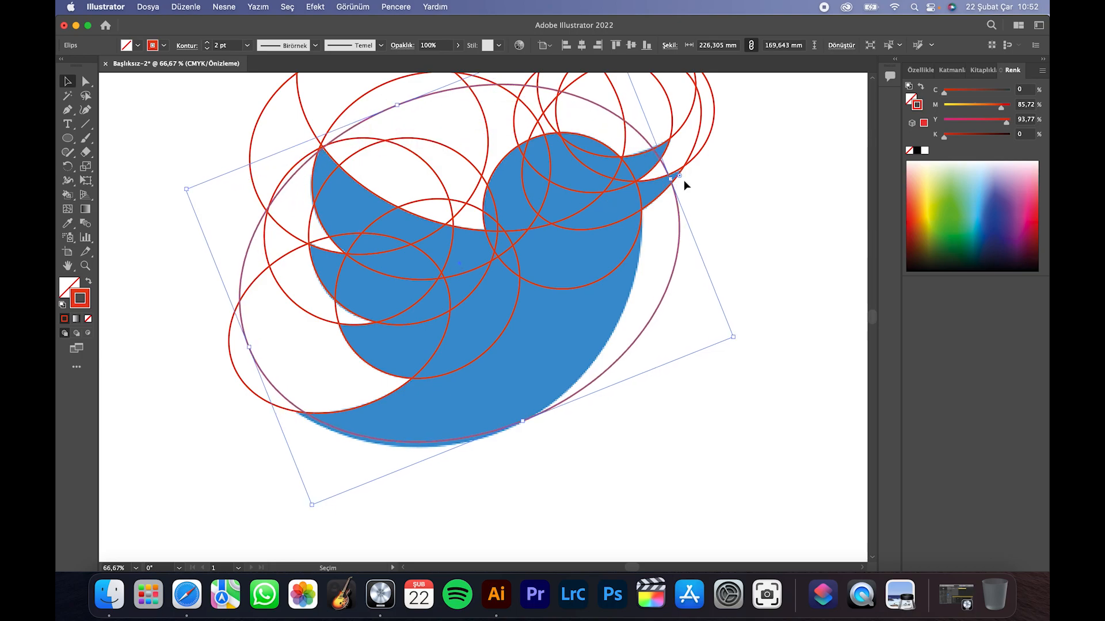
left_click_drag(682, 180, 610, 150)
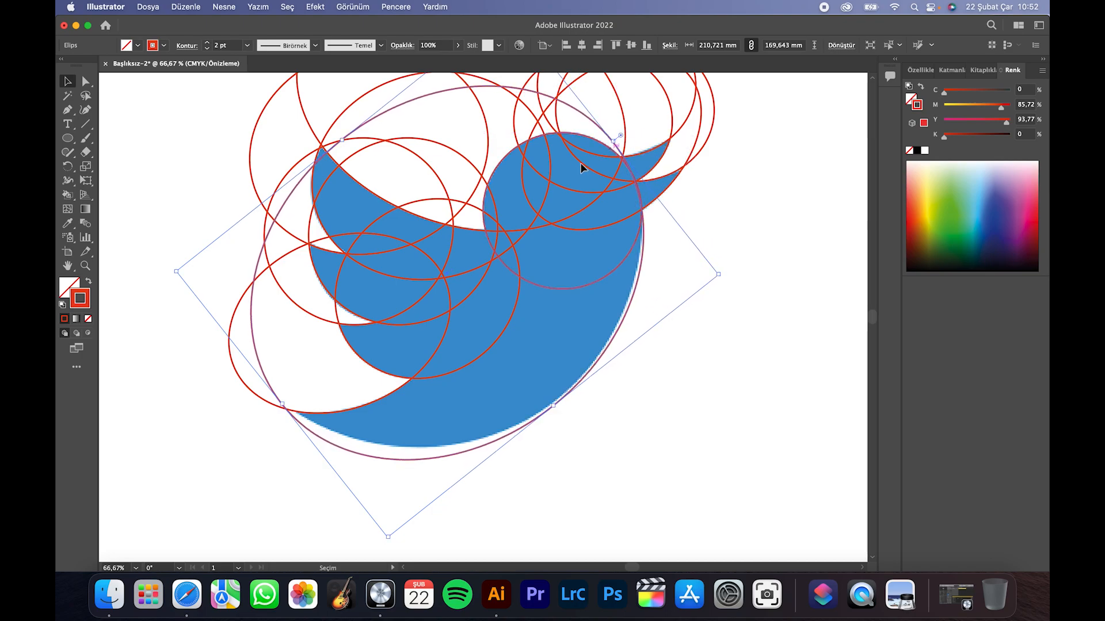
Step: Stretch the body ellipse to about 276 by 178 mm
left_click_drag(282, 404, 287, 401)
left_click_drag(556, 404, 578, 400)
left_click_drag(614, 139, 722, 92)
left_click_drag(611, 400, 620, 413)
Step: Reshape the body ellipse to about 207 by 192 mm and nudge it up and right onto the belly's curve
scroll(693, 242, "down", 1)
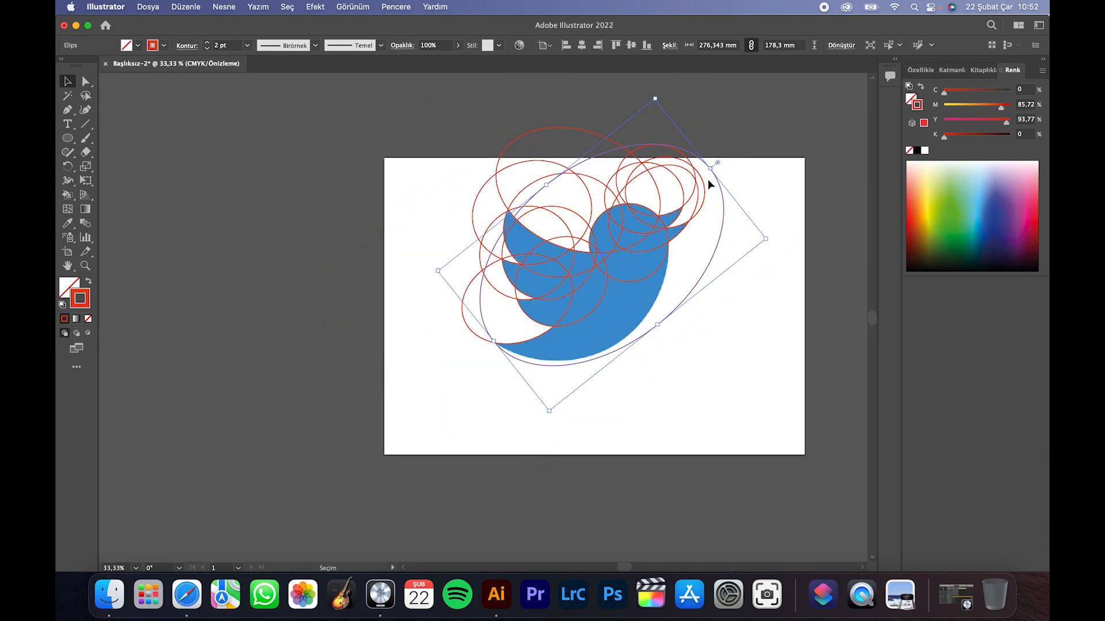
left_click_drag(712, 168, 656, 213)
left_click_drag(616, 354, 618, 326)
mouse_move(643, 194)
left_mouse_down()
mouse_move(672, 162)
mouse_move(657, 183)
left_mouse_up()
left_click_drag(620, 329, 627, 340)
left_click_drag(655, 194, 646, 201)
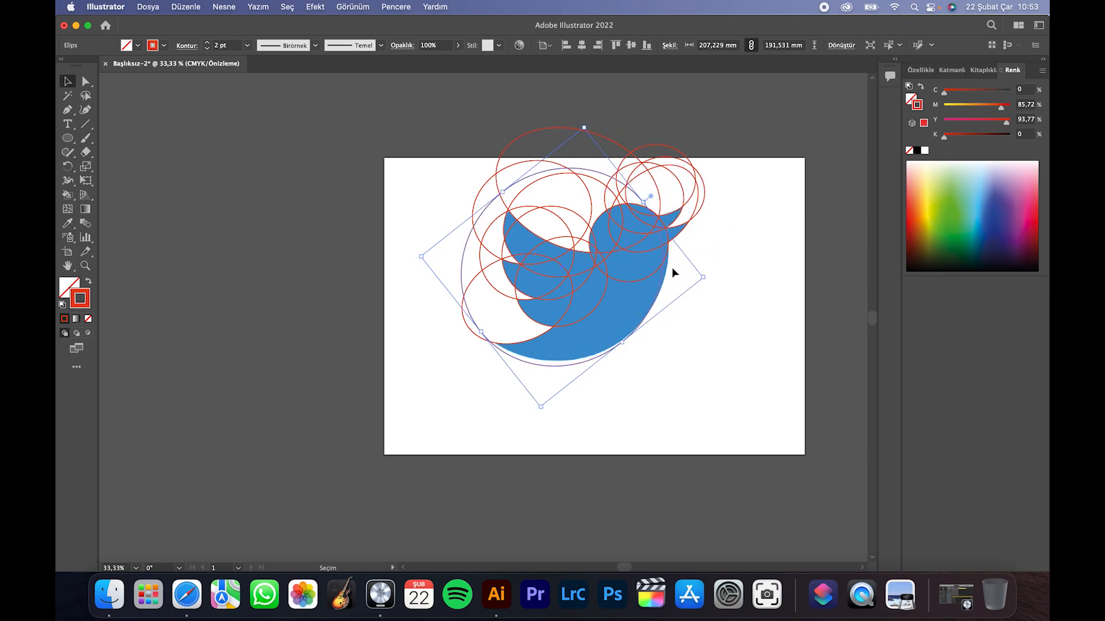
key("Up")
key("Up")
key("Up")
key("Right")
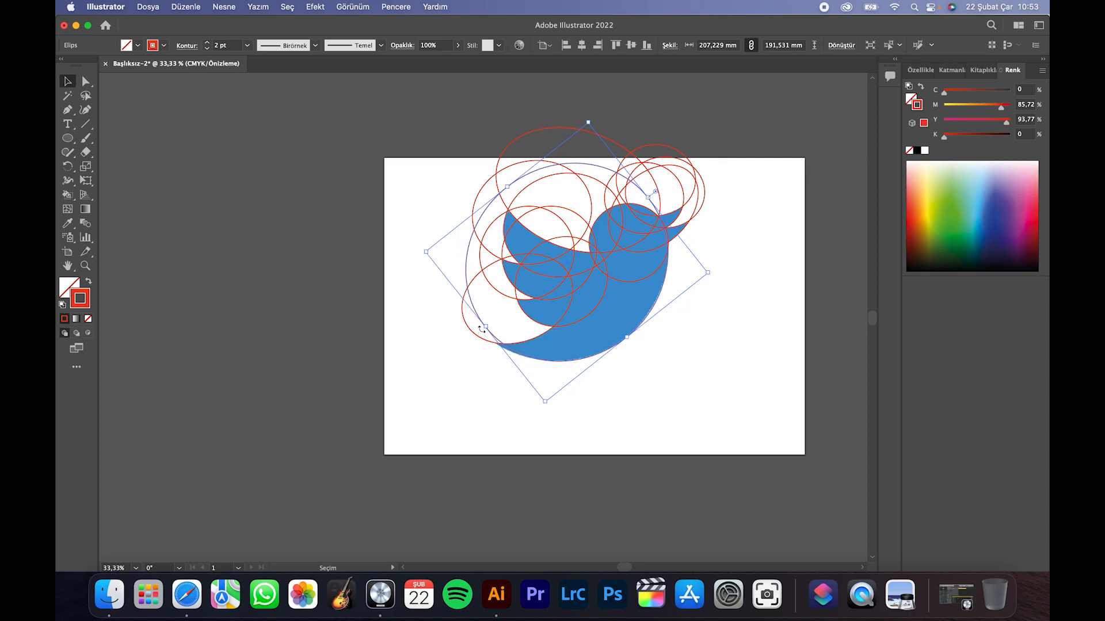
Step: Widen the body ellipse to about 214 by 192 mm, fitting its edge to the tail tip and belly
scroll(486, 327, "up", 5)
left_click_drag(481, 323, 464, 332)
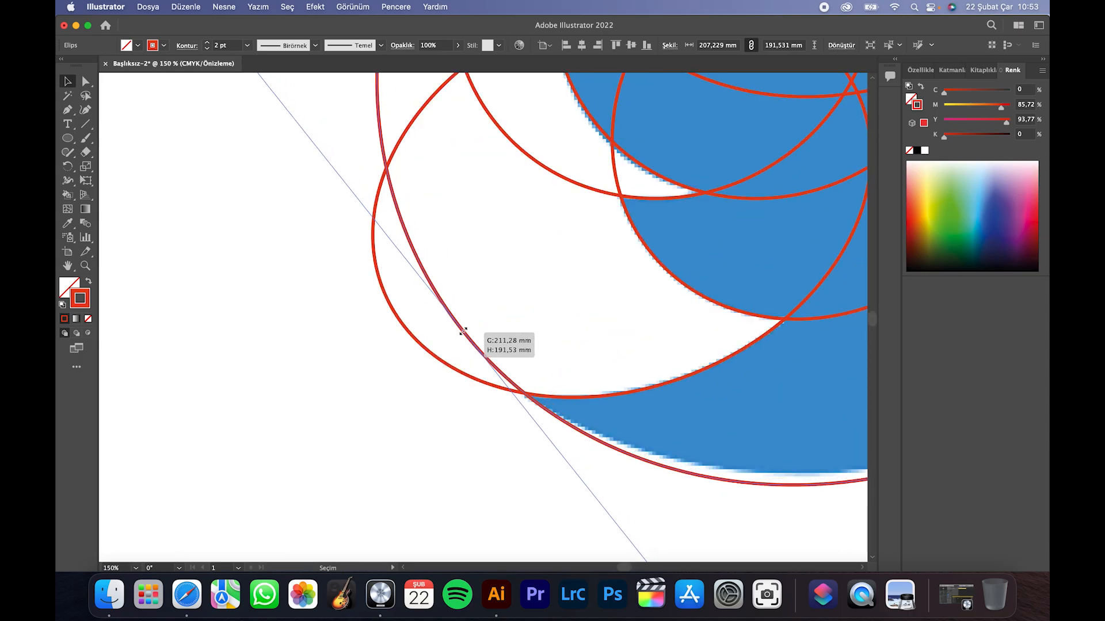
scroll(534, 343, "down", 5)
scroll(797, 260, "right", 5)
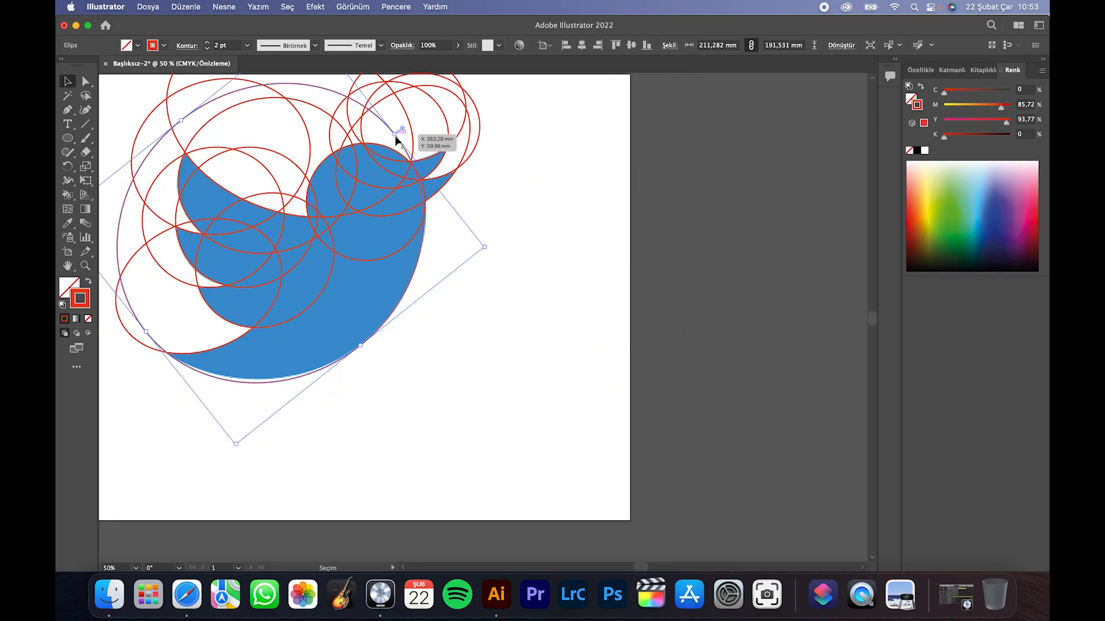
left_click_drag(395, 136, 396, 137)
scroll(399, 130, "up", 3)
scroll(394, 181, "down", 2)
scroll(394, 184, "down", 1)
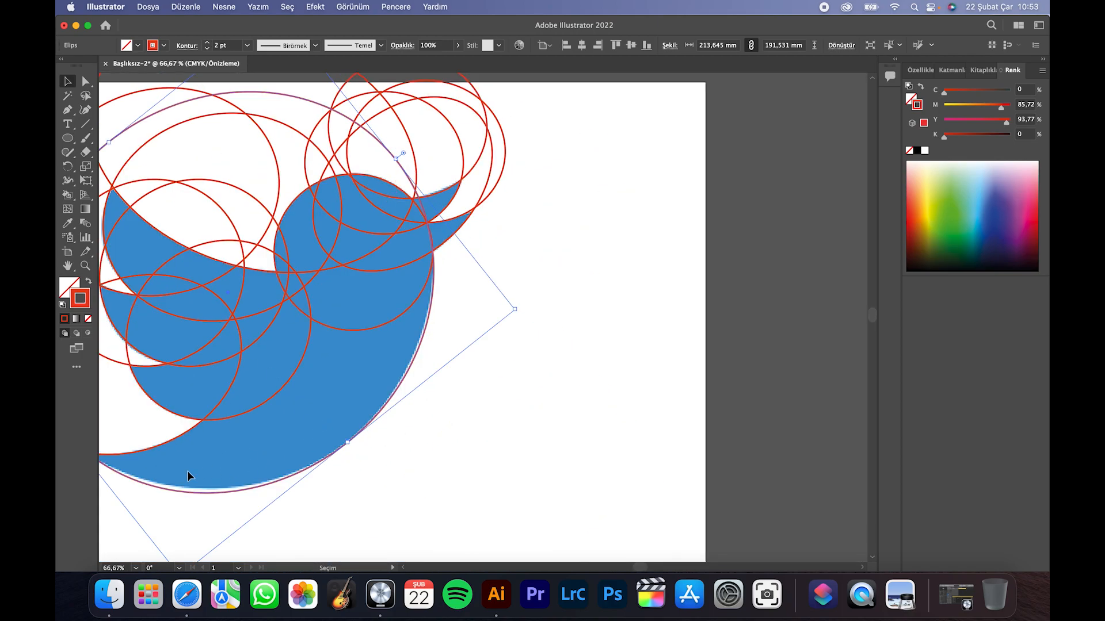
scroll(188, 472, "left", 6)
scroll(458, 458, "right", 8)
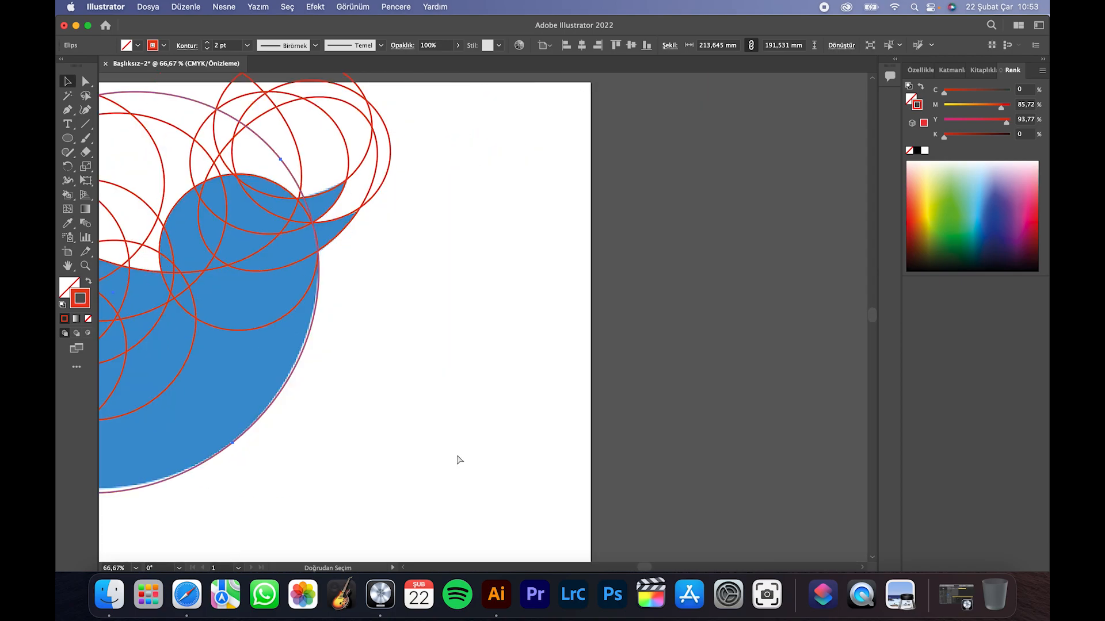
scroll(459, 459, "left", 7)
Step: Narrow the body ellipse slightly at its tail-side edge and nudge it left onto the bird's underside
left_click_drag(294, 424, 303, 421)
key("Left")
key("Left")
key("Left")
key("Left")
key("Left")
key("Left")
key("Left")
key("Left")
key("Left")
key("Left")
key("Left")
key("Left")
key("Left")
Step: Stretch the body ellipse to about 218 by 192 mm and nudge it up and right along the belly curve
mouse_move(624, 167)
left_mouse_down()
mouse_move(635, 156)
mouse_move(628, 167)
left_mouse_up()
left_click_drag(579, 436, 581, 439)
key("Up")
key("Up")
key("Up")
key("Up")
key("Right")
key("Right")
key("Right")
key("Right")
key("Right")
key("Up")
key("Up")
key("Up")
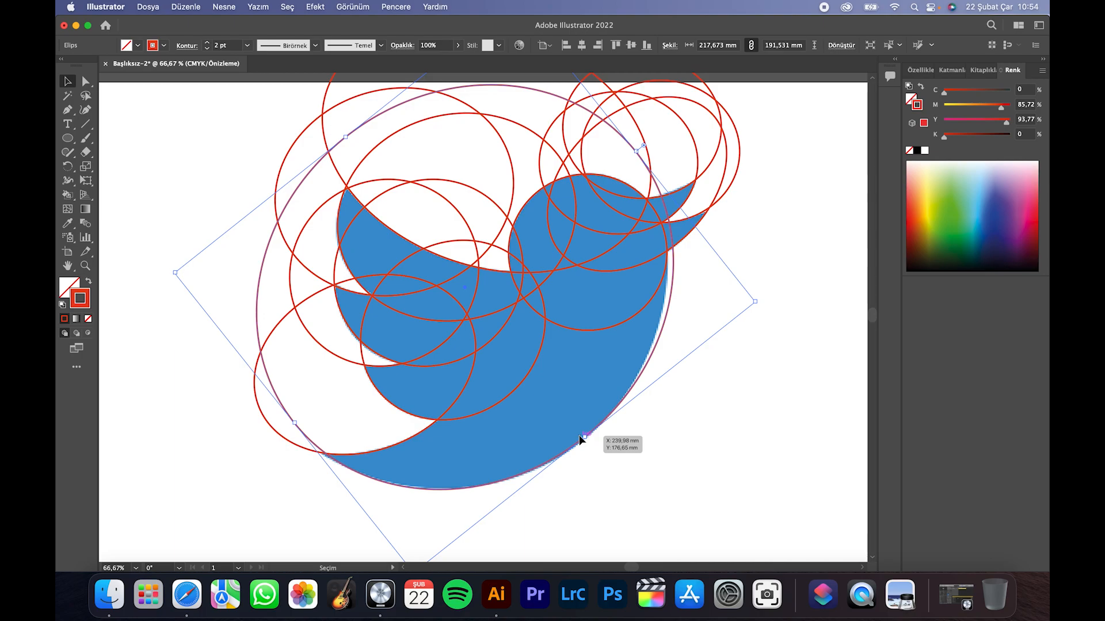
Step: Reduce the body ellipse's width to about 214 mm so it follows the breast, and deselect it
left_click_drag(636, 151, 630, 157)
scroll(703, 346, "left", 1)
key("v")
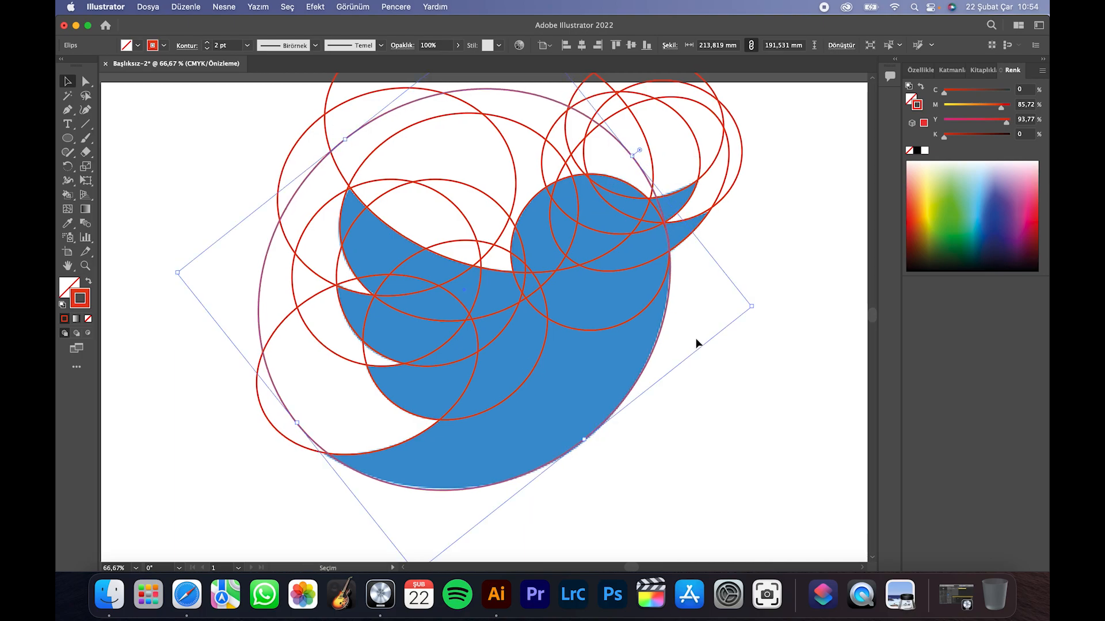
scroll(693, 343, "down", 1)
left_click(718, 335)
Step: Select all the artwork and merge the regions inside the beak and head with the Shape Builder tool
key("super+a")
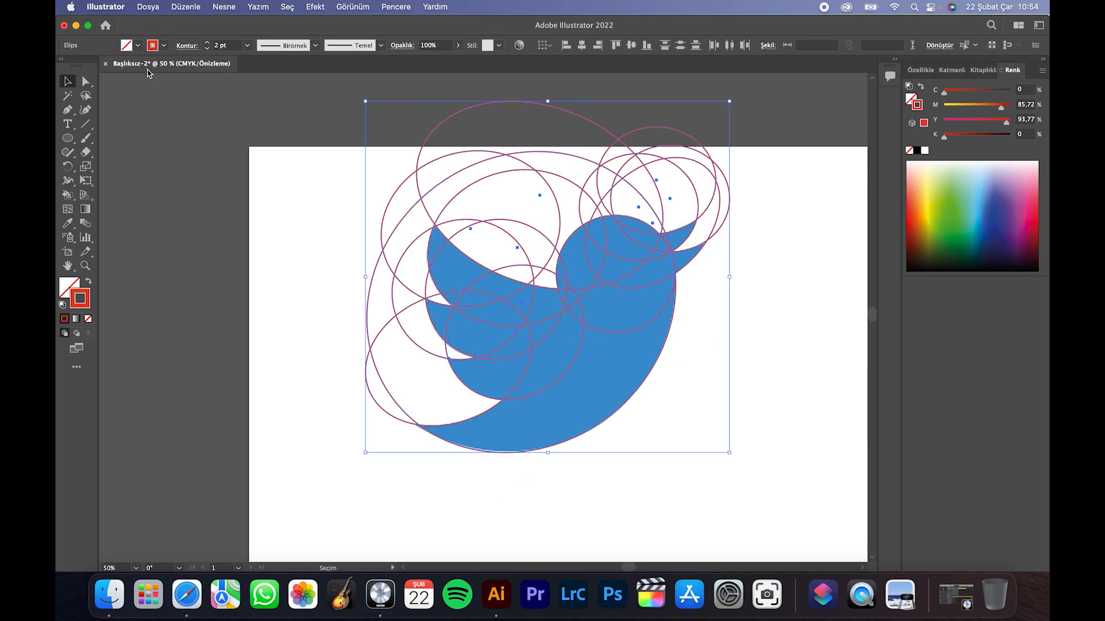
mouse_move(67, 195)
left_mouse_down()
mouse_move(143, 207)
mouse_move(166, 197)
left_mouse_up()
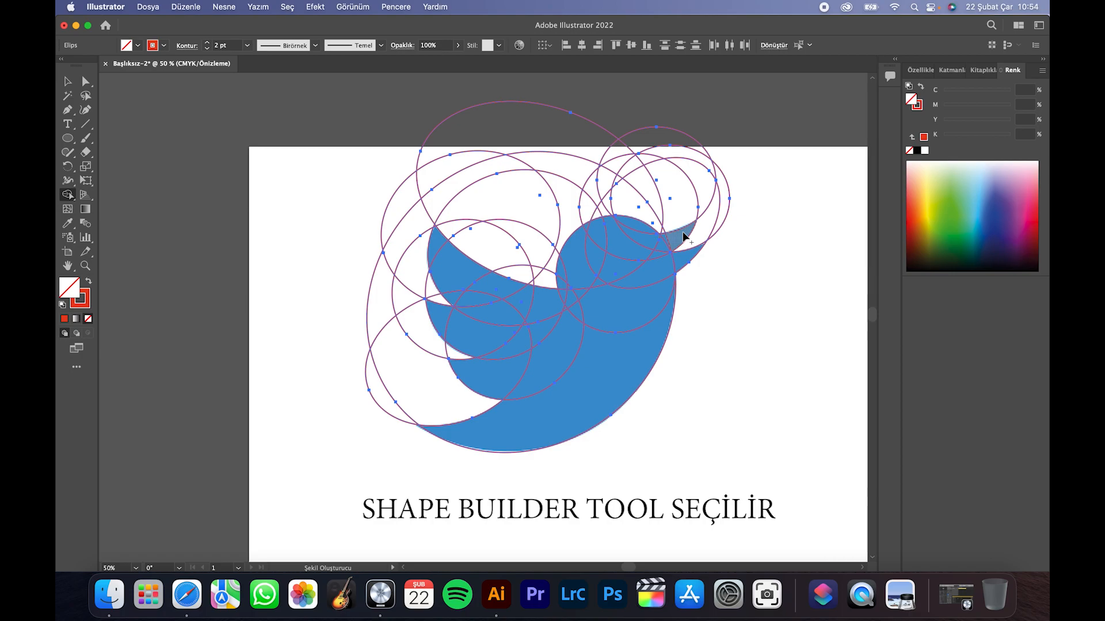
scroll(685, 237, "up", 3)
mouse_move(659, 293)
left_mouse_down()
mouse_move(637, 316)
mouse_move(643, 284)
mouse_move(642, 308)
mouse_move(668, 320)
mouse_move(645, 328)
mouse_move(651, 314)
mouse_move(606, 303)
mouse_move(618, 278)
mouse_move(573, 234)
left_mouse_up()
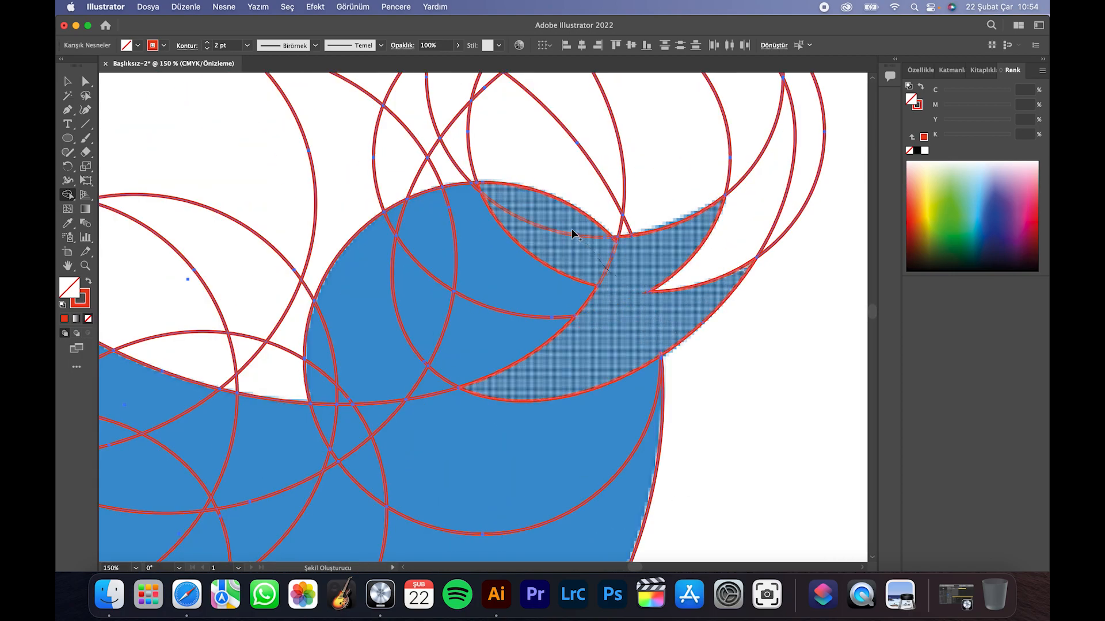
mouse_move(471, 192)
left_mouse_down()
mouse_move(395, 227)
mouse_move(328, 340)
mouse_move(347, 393)
mouse_move(474, 282)
mouse_move(361, 426)
mouse_move(367, 467)
left_mouse_up()
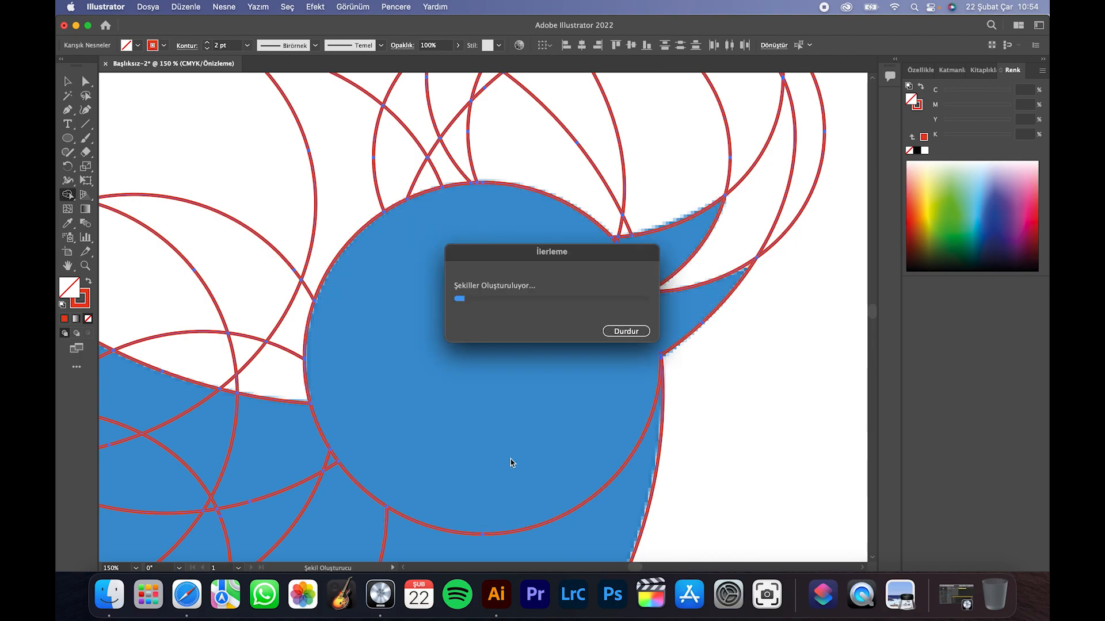
Step: Merge the remaining regions inside the body, tail and wing feathers into the bird shape
scroll(513, 445, "down", 5)
left_click_drag(526, 188, 264, 294)
scroll(232, 308, "down", 3)
scroll(230, 313, "right", 3)
scroll(186, 323, "left", 7)
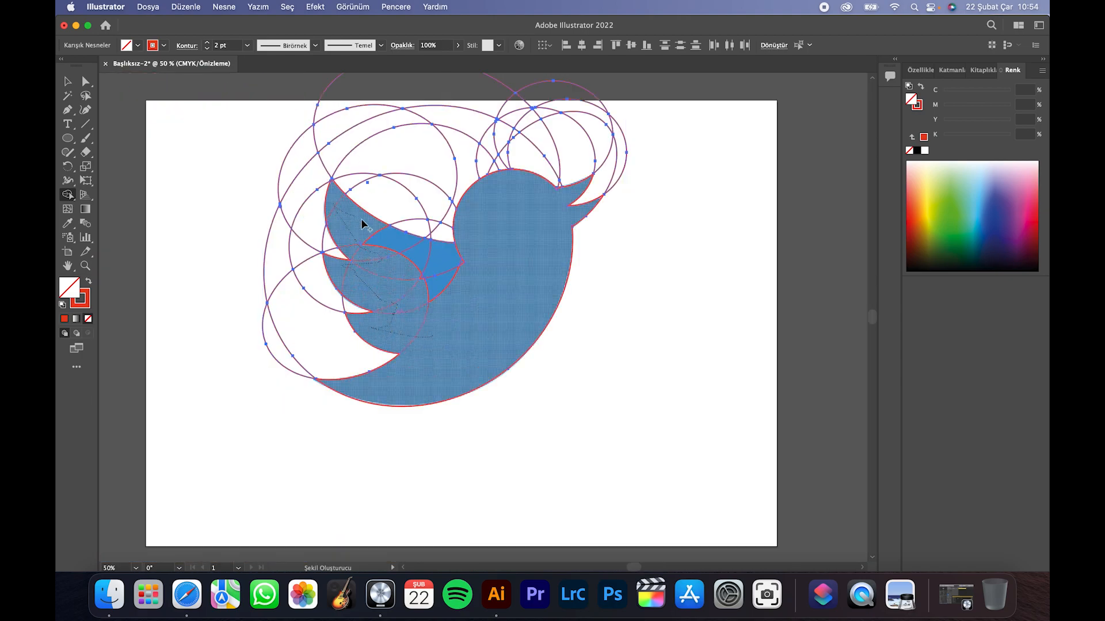
left_click_drag(423, 276, 401, 326)
scroll(399, 318, "right", 1)
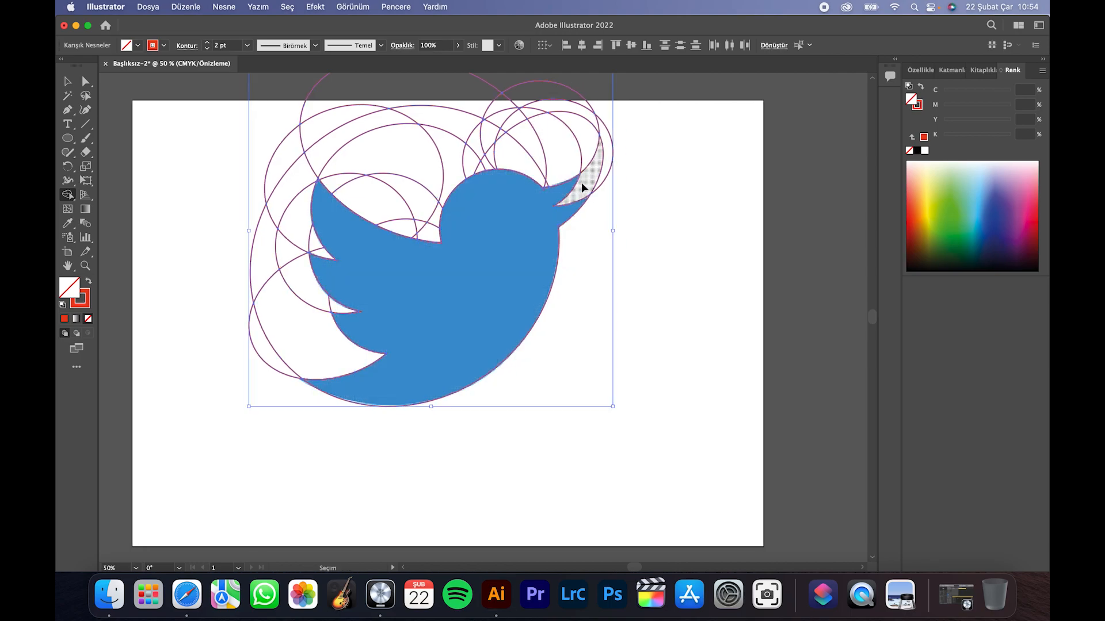
Step: Remove the leftover circle and ellipse regions outside the bird with the Shape Builder tool
scroll(582, 181, "up", 15)
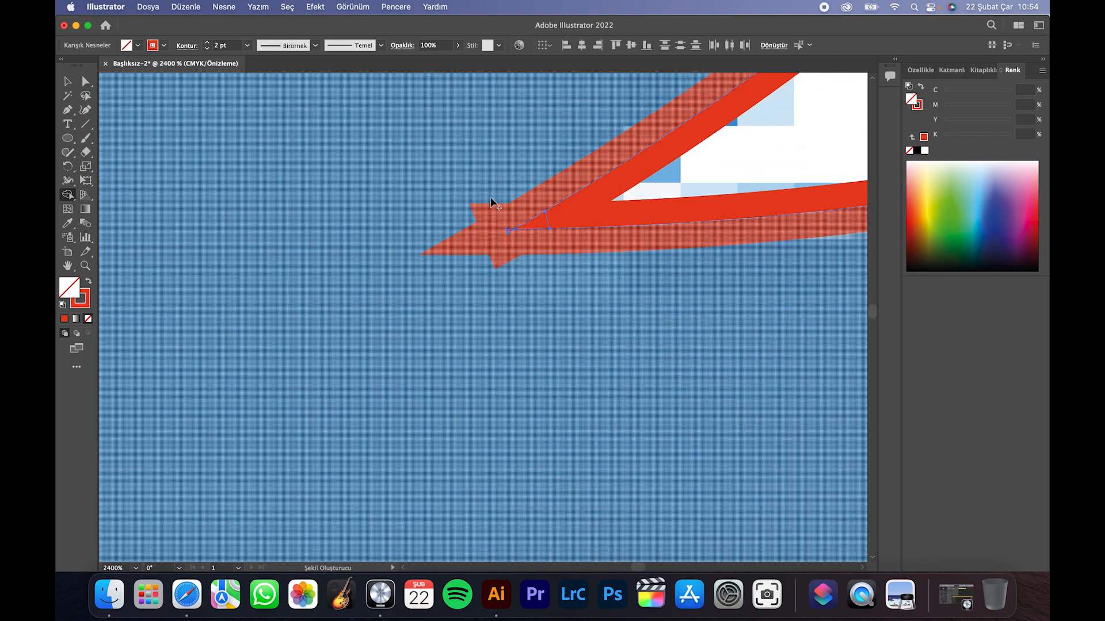
scroll(518, 250, "down", 15)
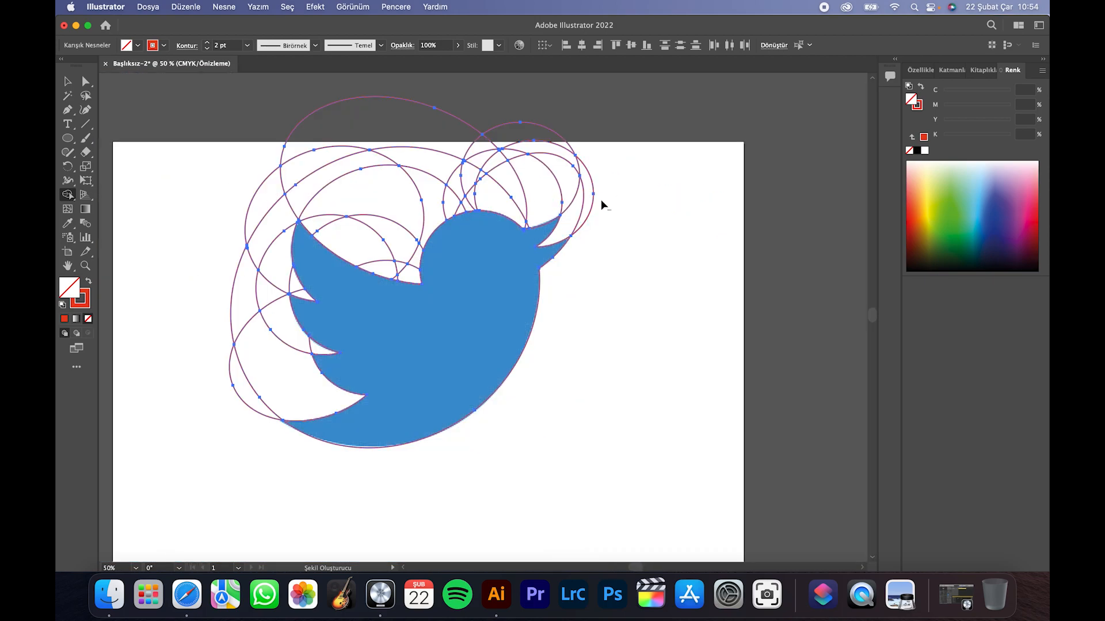
mouse_move(600, 199)
left_mouse_down()
mouse_move(443, 147)
mouse_move(347, 174)
mouse_move(332, 133)
mouse_move(303, 151)
mouse_move(239, 374)
left_mouse_up()
left_click_drag(311, 348, 316, 349)
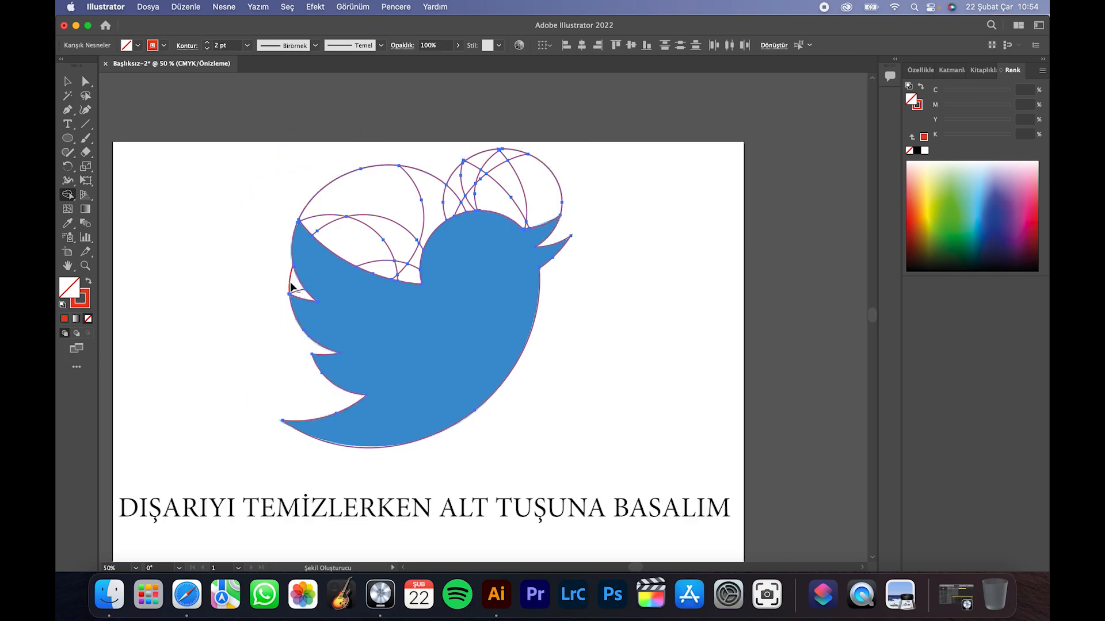
left_click(303, 297, "alt")
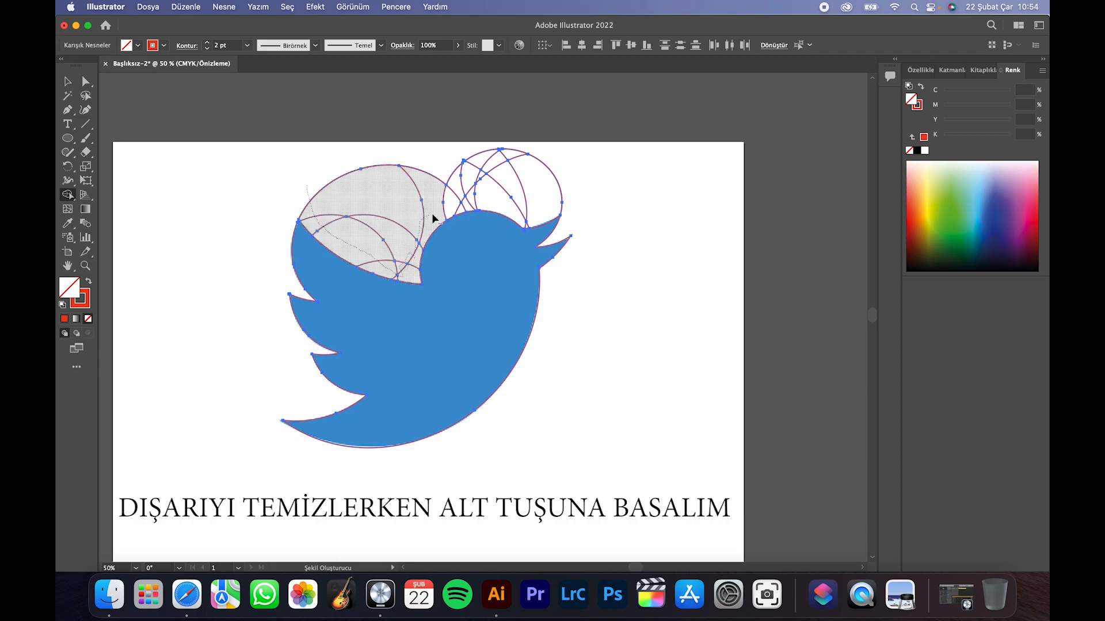
mouse_move(473, 198)
left_mouse_down()
mouse_move(528, 226)
mouse_move(483, 165)
mouse_move(526, 153)
mouse_move(524, 163)
mouse_move(502, 145)
mouse_move(491, 160)
mouse_move(500, 195)
left_mouse_up()
Step: Remove the small leftover red fragment above the bird's head
scroll(497, 150, "up", 8)
scroll(325, 255, "down", 4)
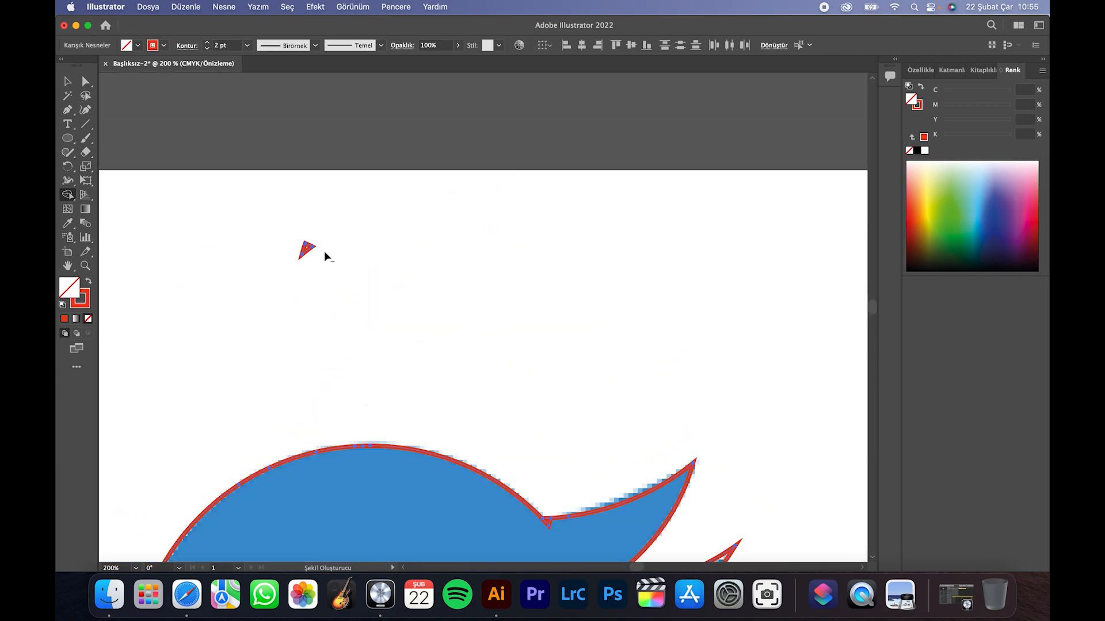
left_click_drag(309, 248, 304, 248)
scroll(370, 273, "down", 2)
scroll(350, 362, "down", 2)
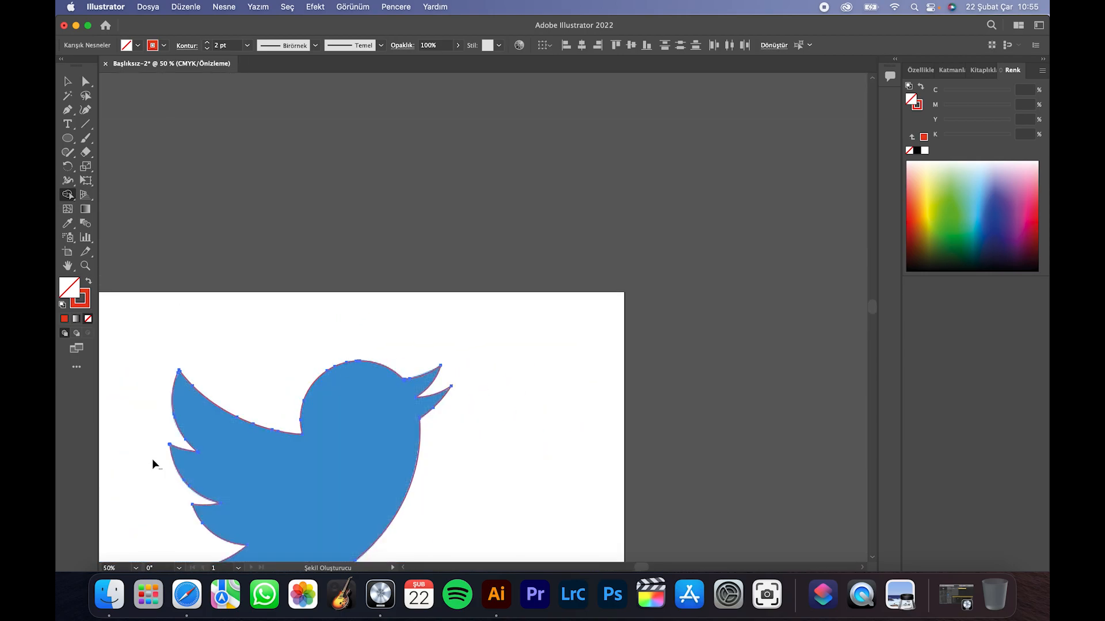
Step: Thin the traced bird outline's stroke to about 0.5 pt
scroll(153, 460, "up", 2)
scroll(155, 455, "down", 5)
scroll(173, 444, "down", 2)
scroll(117, 371, "up", 1)
scroll(116, 370, "right", 1)
scroll(116, 370, "left", 5)
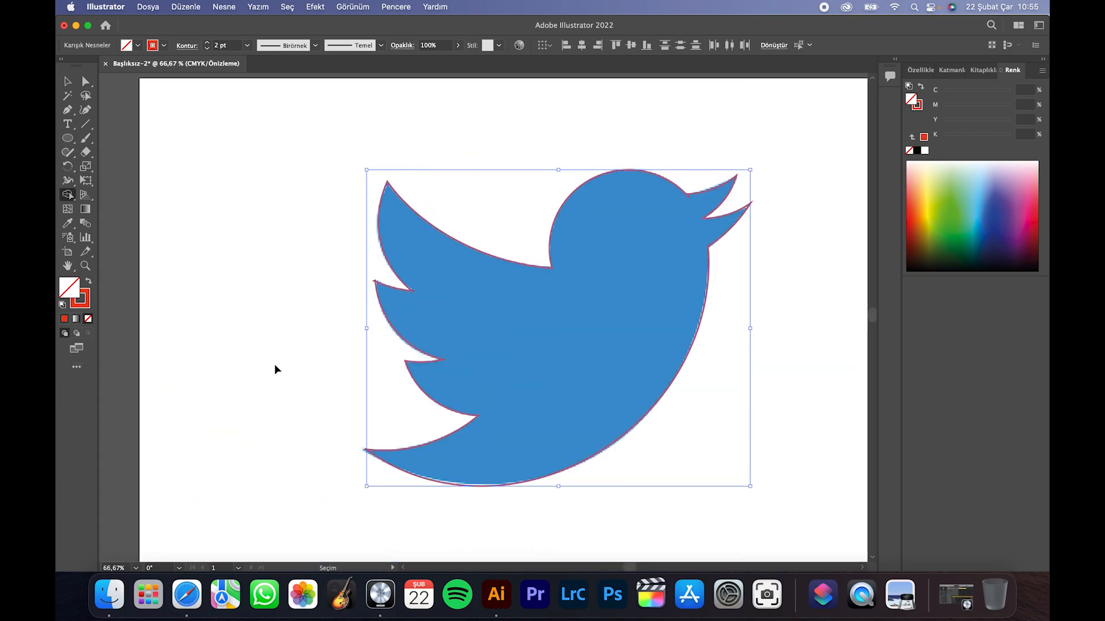
scroll(276, 370, "right", 2)
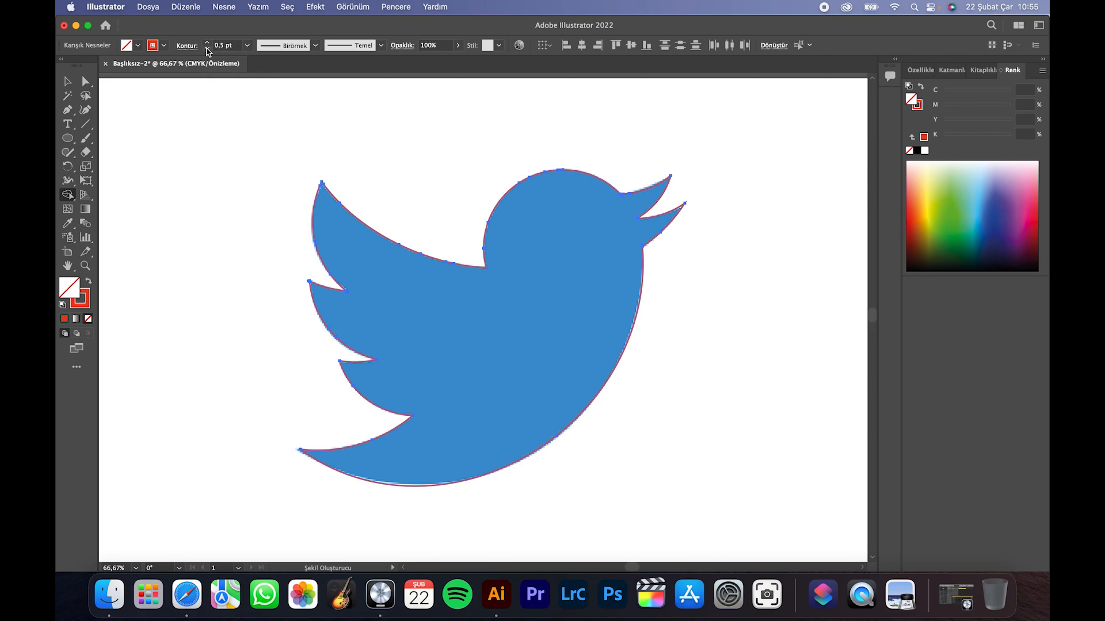
left_click(208, 49)
Step: Select the traced bird's paths and swap fill and stroke so the bird is solid red without an outline
left_click(85, 82)
left_click(158, 108)
left_click_drag(301, 163, 665, 493)
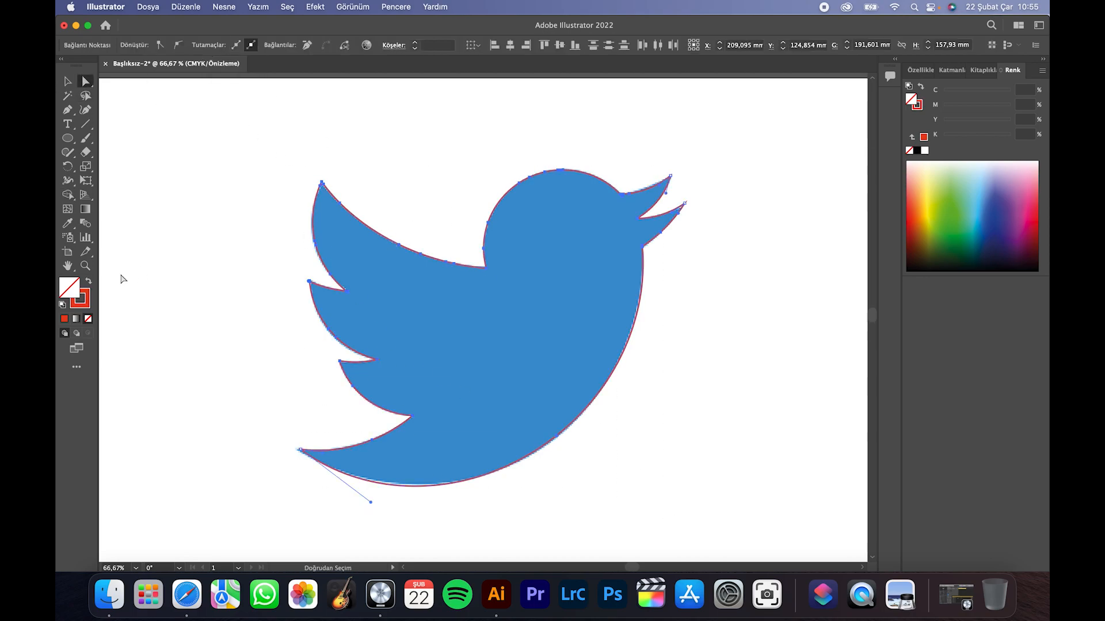
left_click(89, 281)
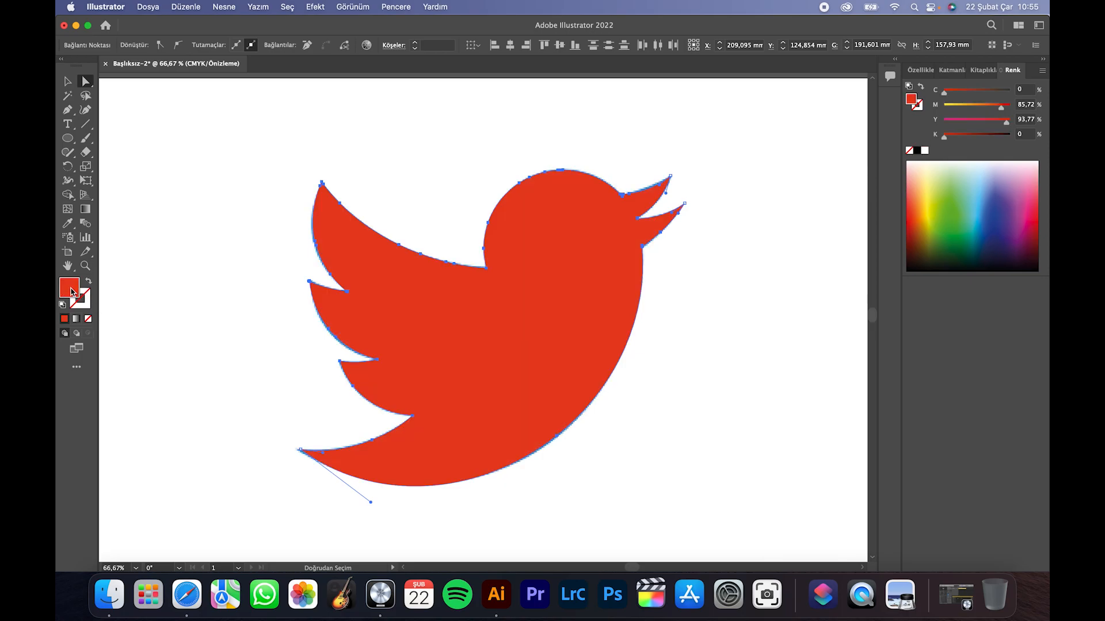
double_click(70, 289)
left_click(760, 350)
Step: Move the red bird to the right of the reference image and recolour it with the reference's blue using the Eyedropper
left_click(68, 81)
left_click_drag(646, 264, 812, 305)
scroll(789, 303, "down", 2)
left_click(68, 223)
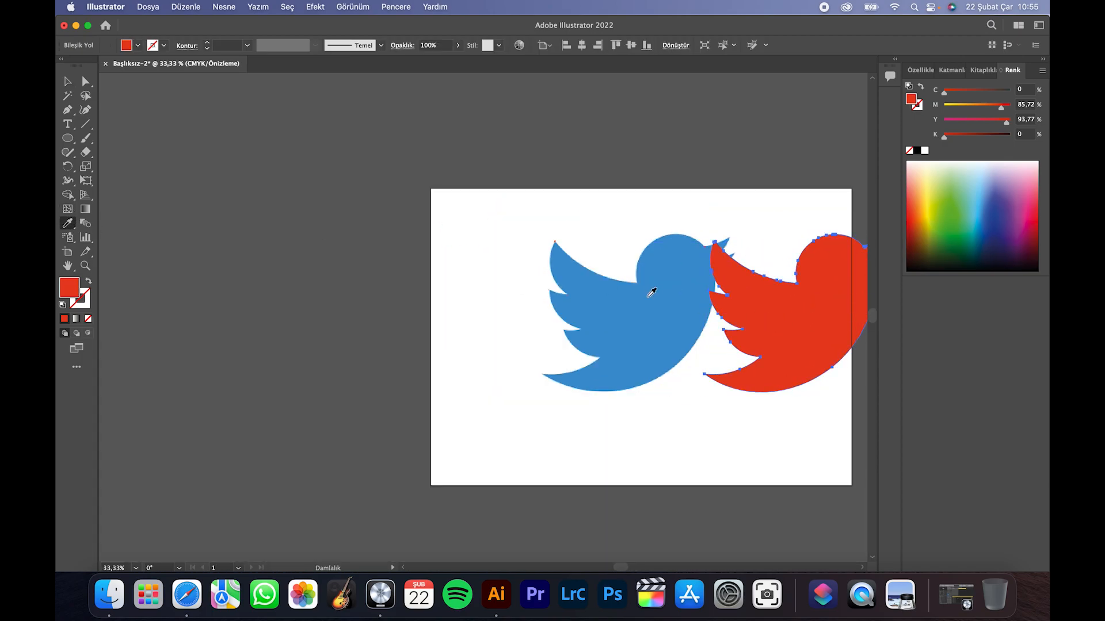
left_click(650, 292)
Step: Arrange the reference image and the traced blue bird side by side on the artboard and compare them
left_click(233, 8)
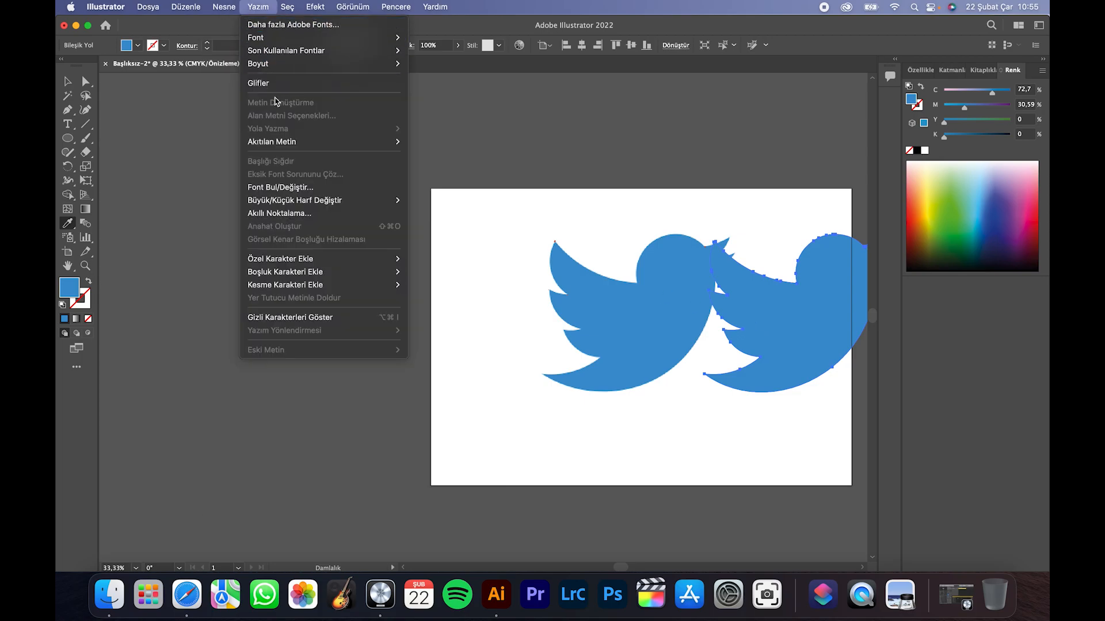
left_click(249, 109)
left_click(562, 311)
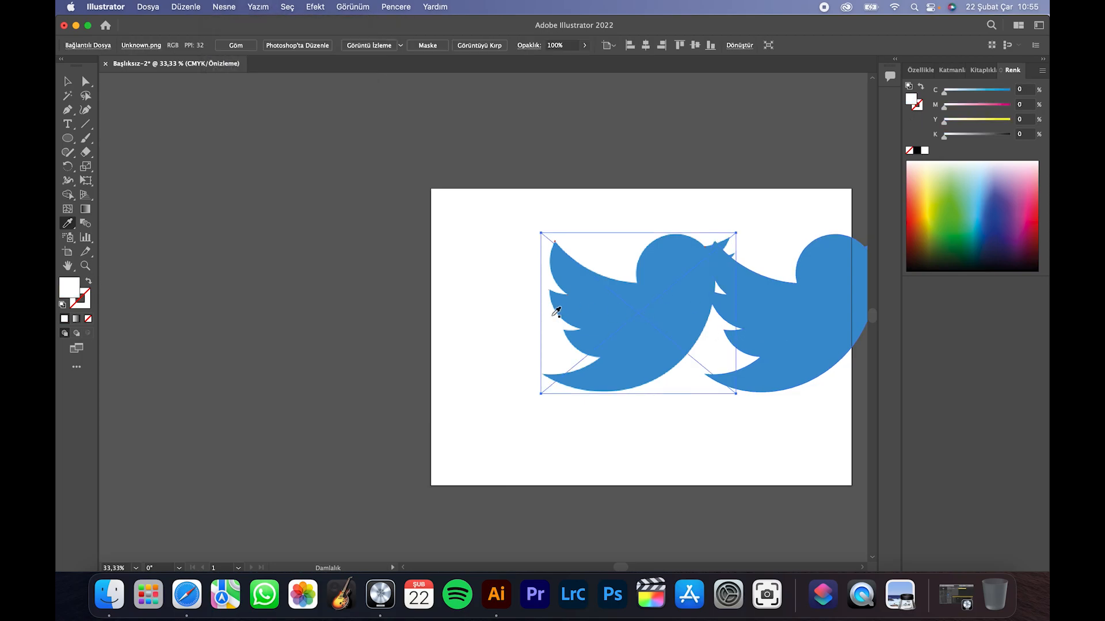
key("v")
left_click_drag(615, 294, 522, 306)
left_click_drag(784, 322, 744, 336)
scroll(772, 329, "down", 2)
scroll(785, 327, "up", 2)
scroll(718, 307, "up", 5)
scroll(673, 352, "down", 4)
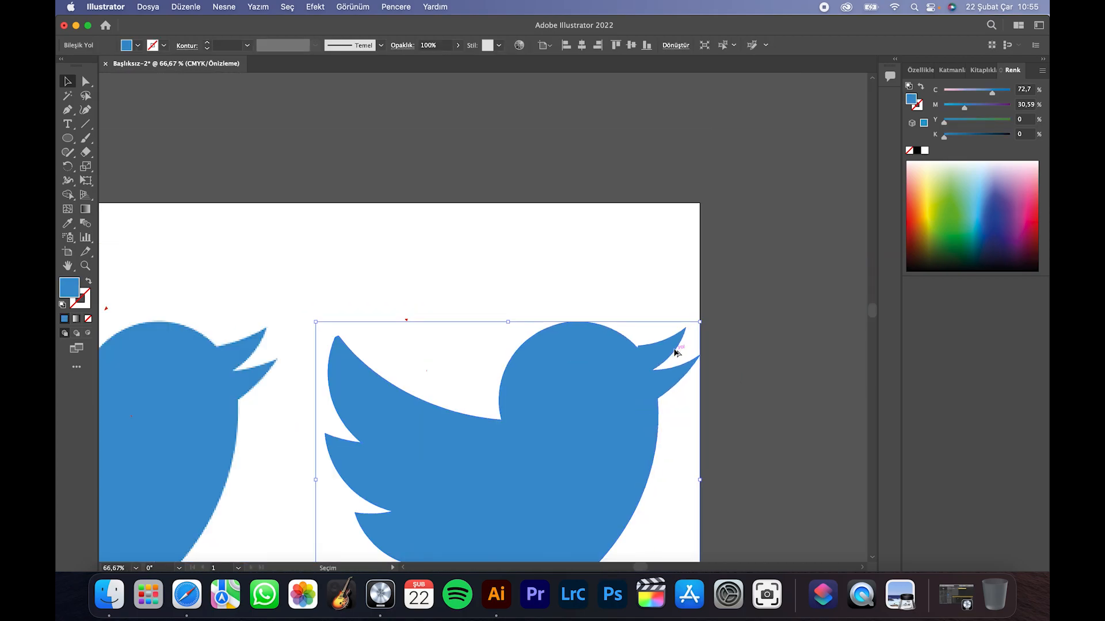
scroll(613, 361, "down", 2)
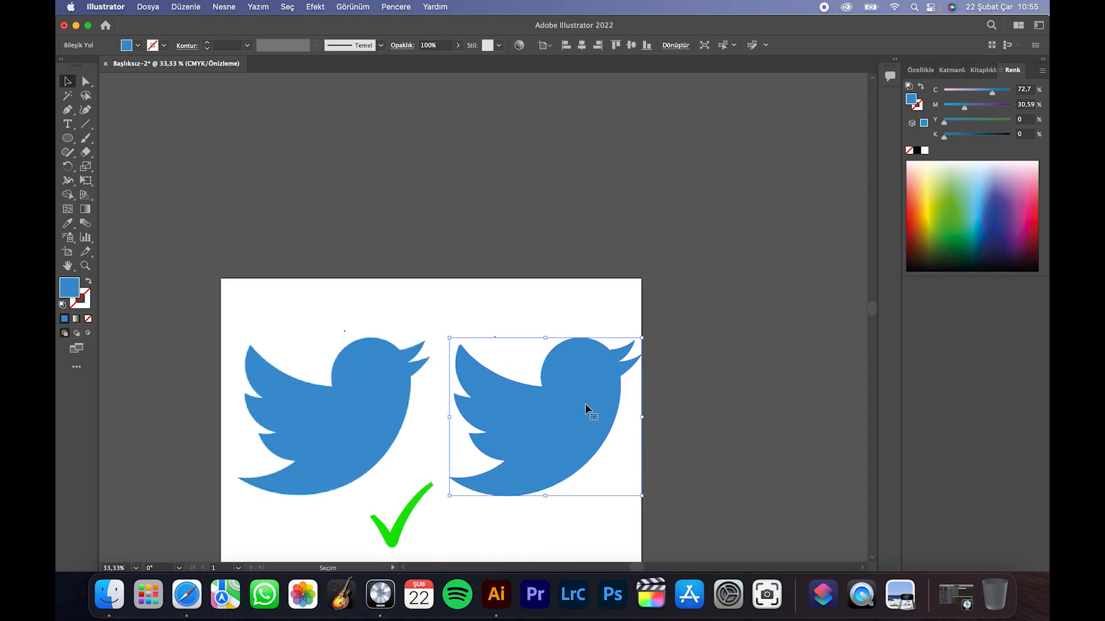